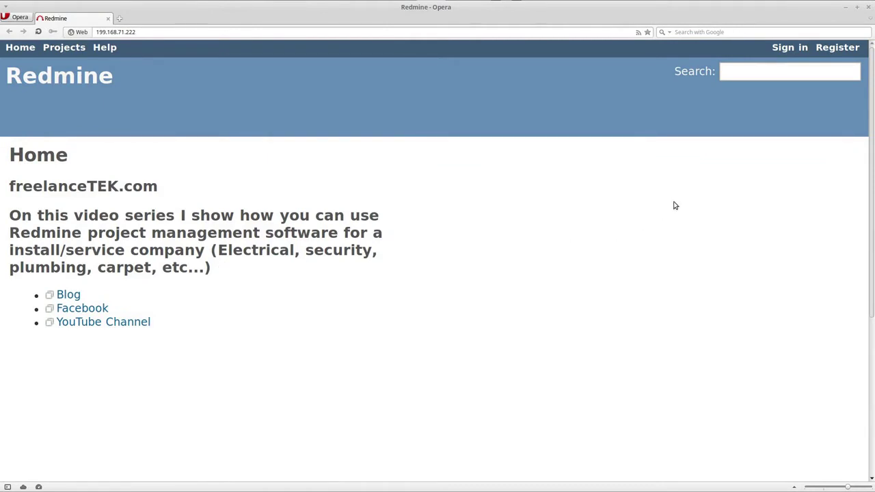
- Sign in as the admin user and open the Projects list showing Customer 1's subprojects
{"action": "left_click", "coordinate": [788, 50]}
{"action": "key", "text": "Tab"}
{"action": "type", "text": "•••••••"}
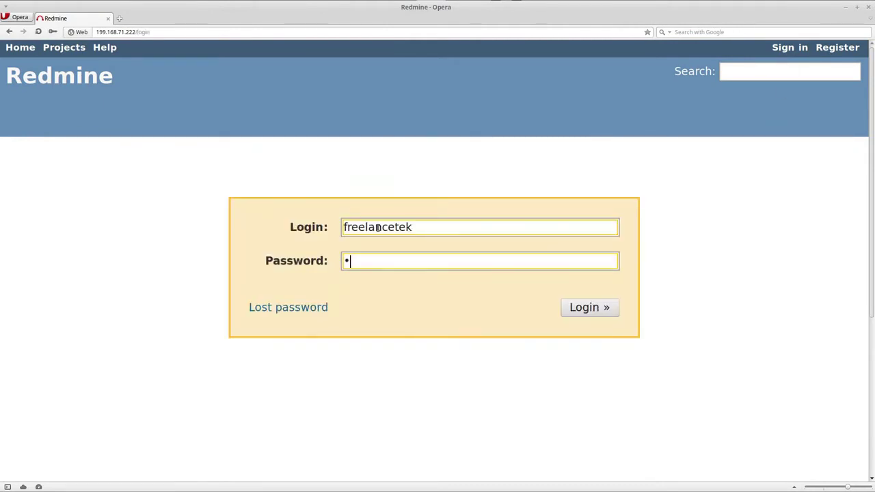
{"action": "type", "text": "•••••"}
{"action": "key", "text": "Return"}
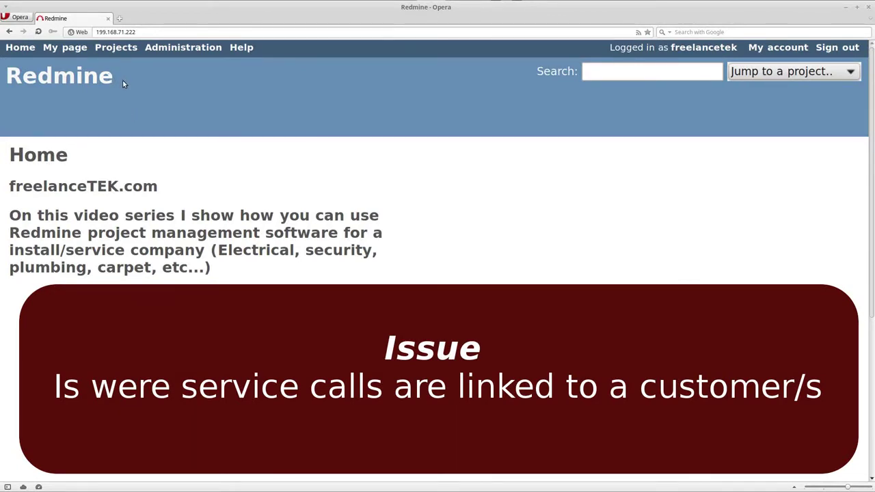
{"action": "left_click", "coordinate": [116, 47]}
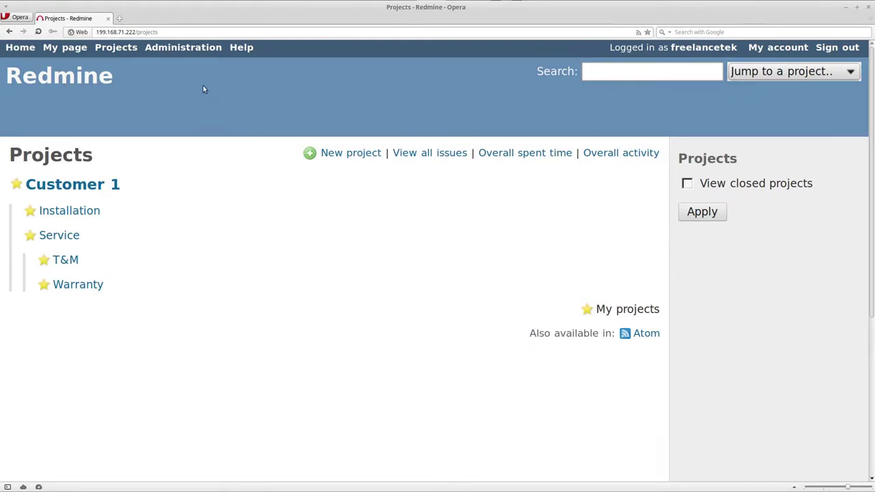
- Go to Administration » Issue statuses to view the six existing statuses
{"action": "left_click", "coordinate": [194, 51]}
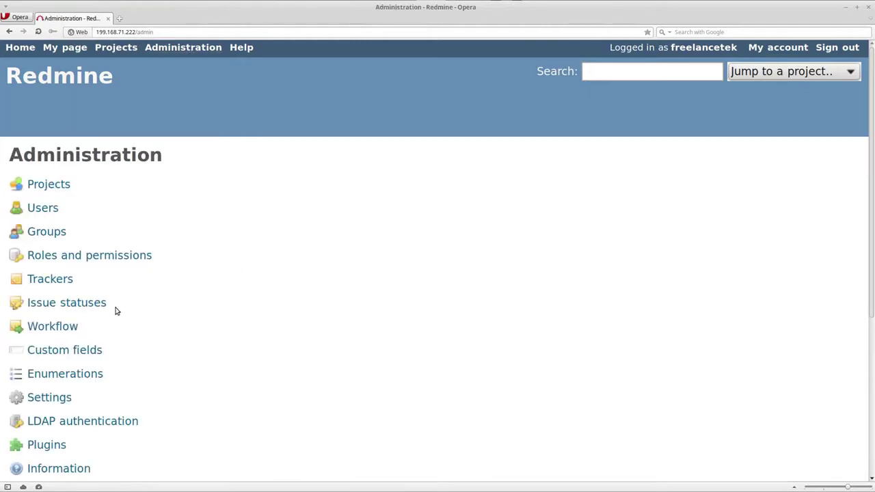
{"action": "left_click", "coordinate": [81, 302]}
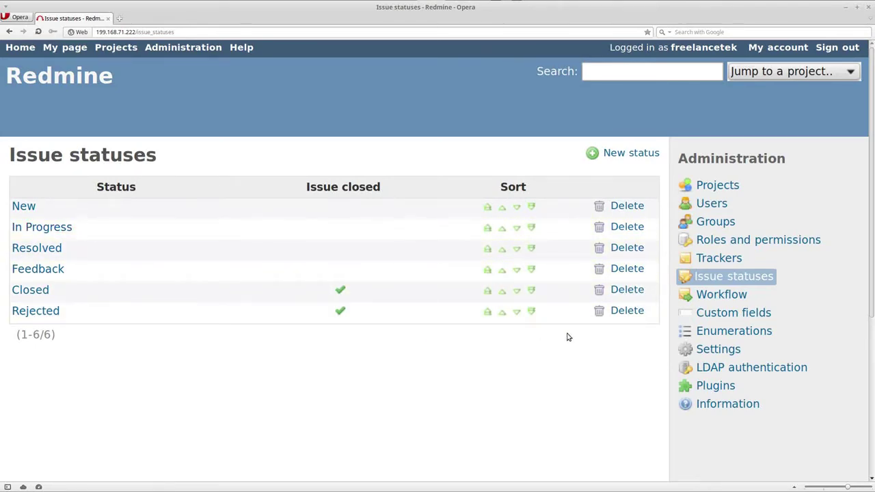
- Delete the Rejected, Feedback and Resolved statuses, then return to the Projects list
{"action": "left_click", "coordinate": [625, 312]}
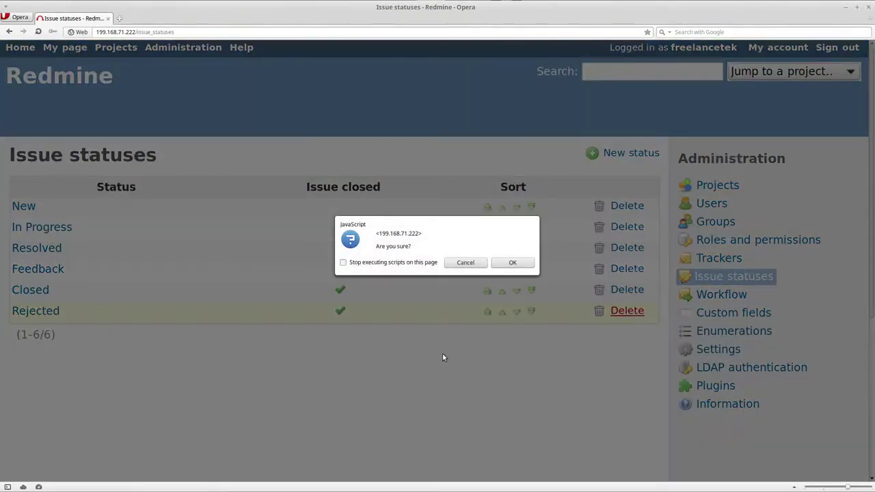
{"action": "left_click", "coordinate": [511, 263]}
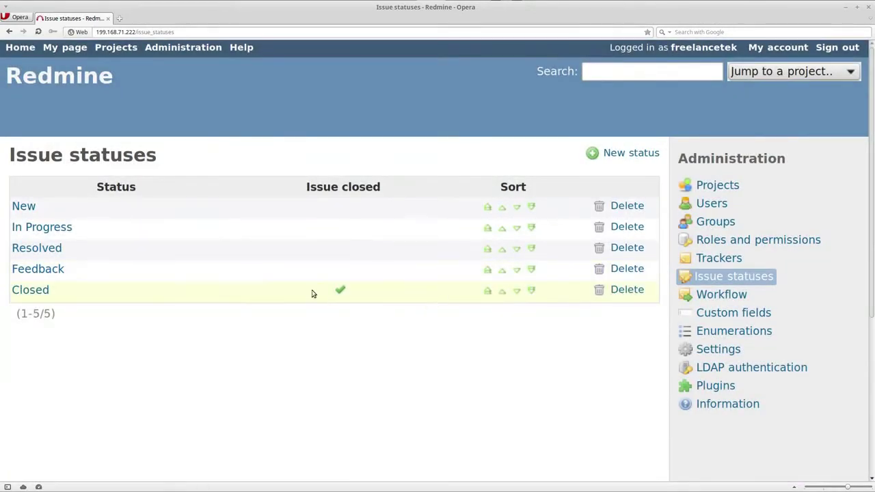
{"action": "left_click", "coordinate": [627, 268]}
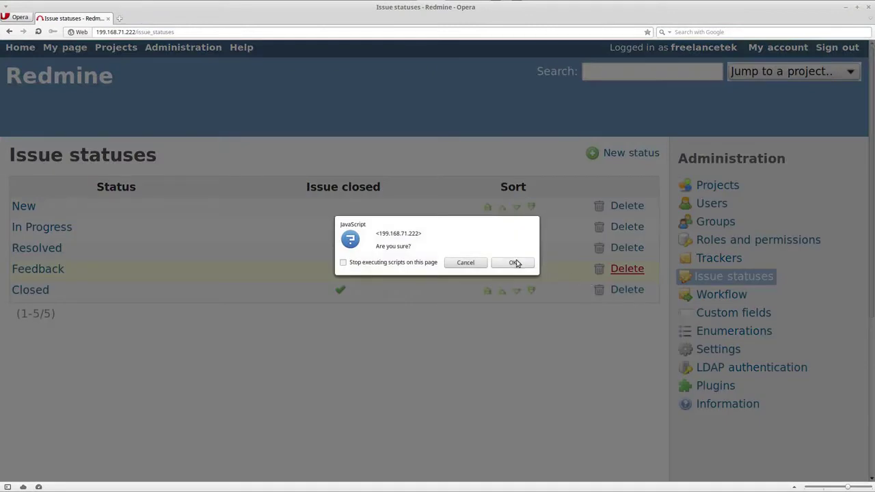
{"action": "left_click", "coordinate": [513, 264]}
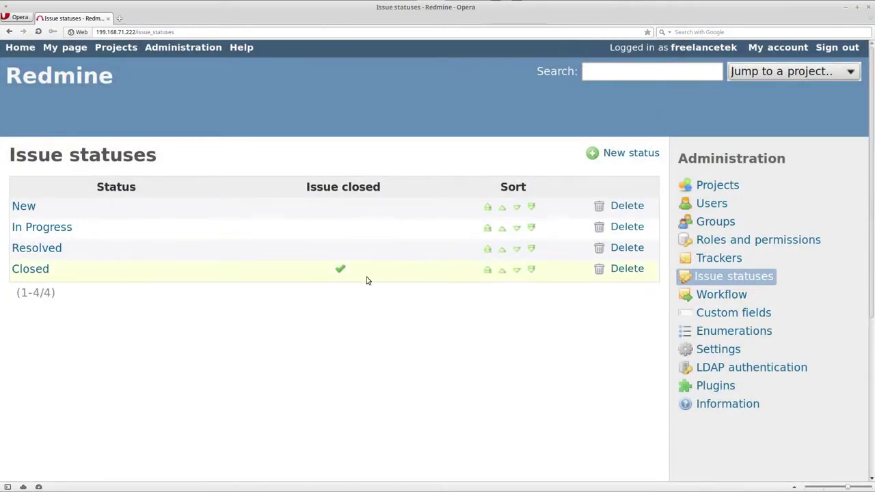
{"action": "left_click", "coordinate": [617, 250]}
{"action": "left_click", "coordinate": [513, 265]}
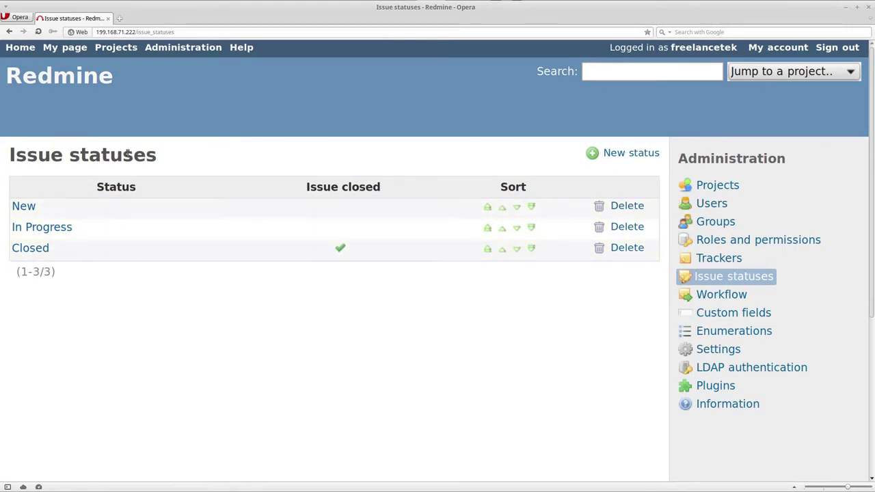
{"action": "left_click", "coordinate": [118, 47]}
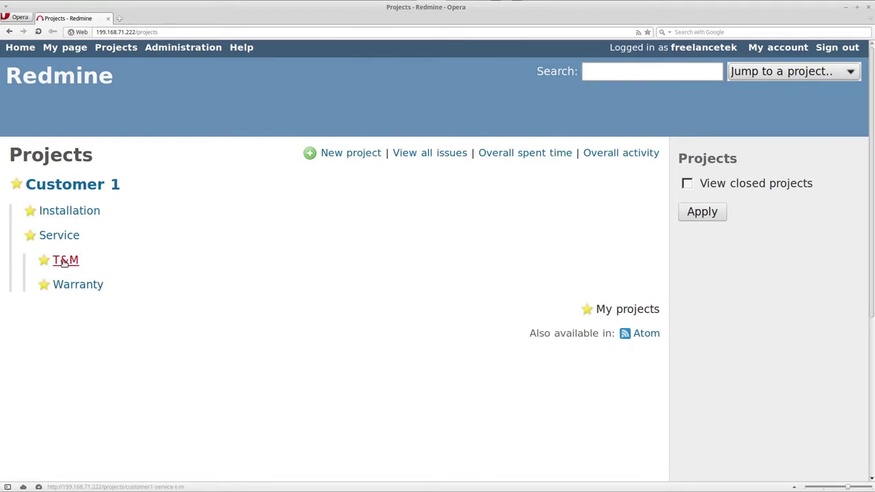
- Open the T&M project overview and review its Issue tracking counts for Panel, Camera and Reader
{"action": "left_click", "coordinate": [63, 261]}
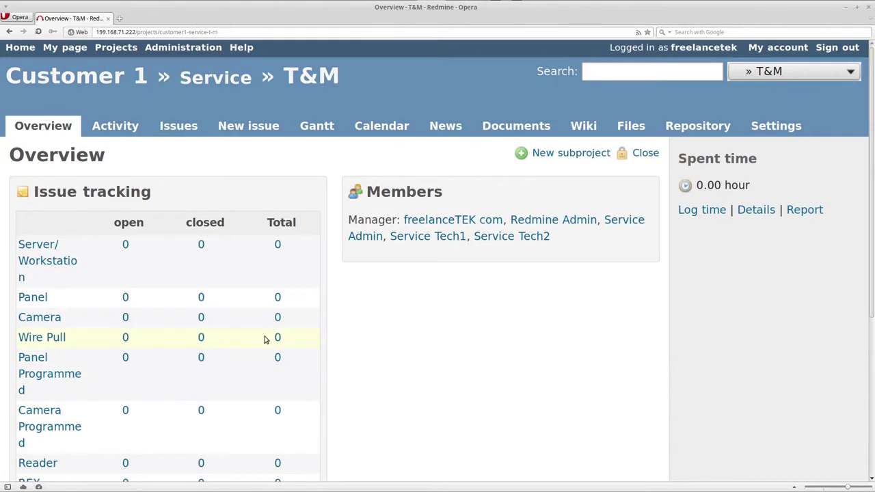
{"action": "scroll", "coordinate": [263, 342], "scroll_direction": "down", "scroll_amount": 4}
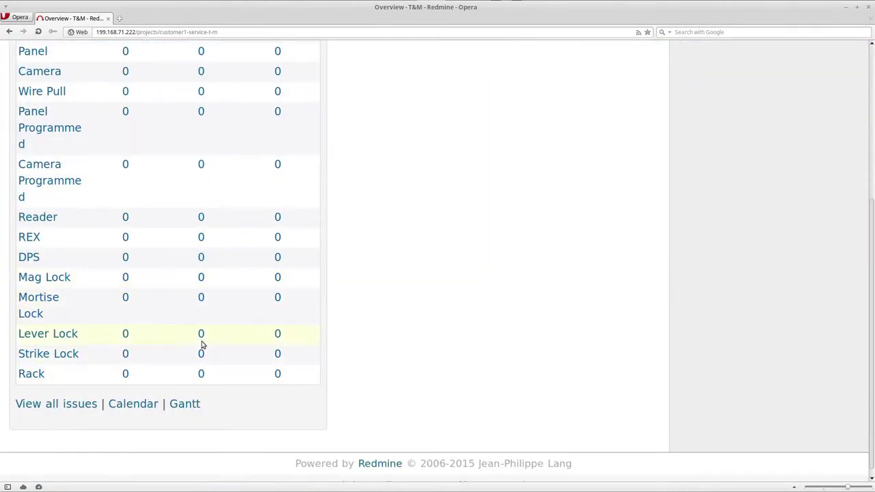
{"action": "scroll", "coordinate": [287, 365], "scroll_direction": "up", "scroll_amount": 2}
{"action": "scroll", "coordinate": [327, 346], "scroll_direction": "up", "scroll_amount": 1}
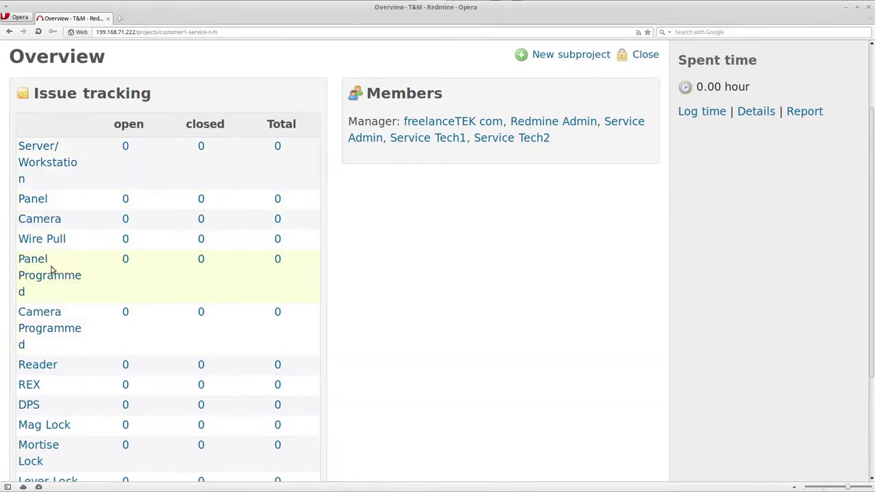
{"action": "scroll", "coordinate": [75, 313], "scroll_direction": "down", "scroll_amount": 2}
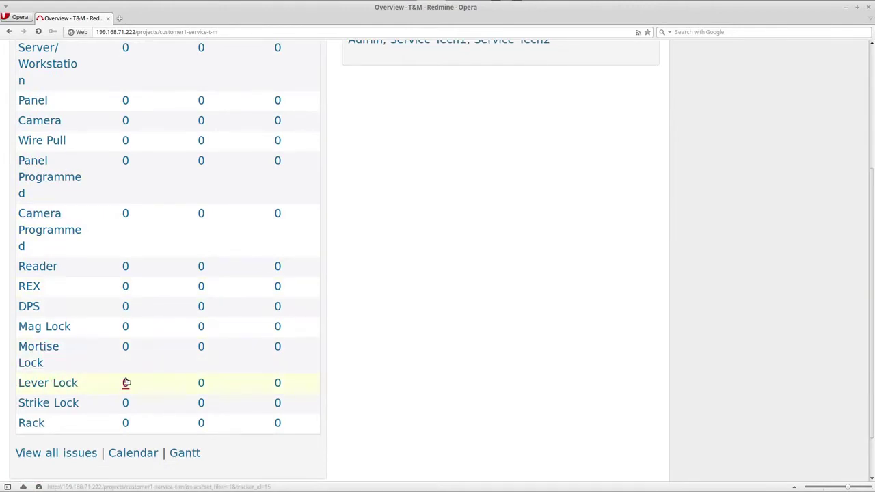
- Start a new issue in the T&M project with the tracker set to Camera
{"action": "left_click", "coordinate": [51, 123]}
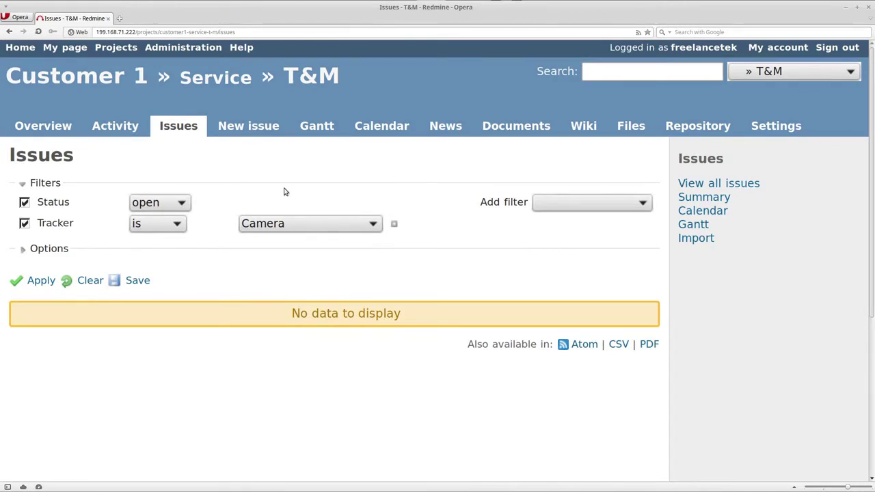
{"action": "left_click", "coordinate": [260, 132]}
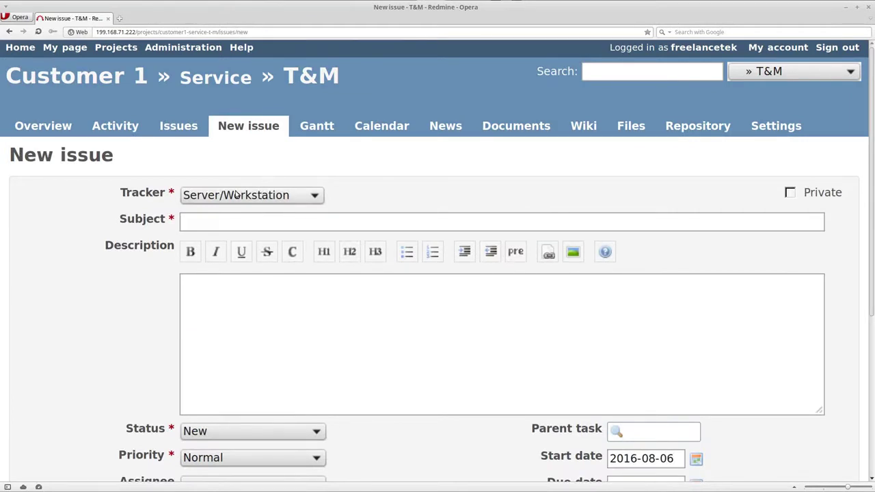
{"action": "left_click", "coordinate": [237, 194]}
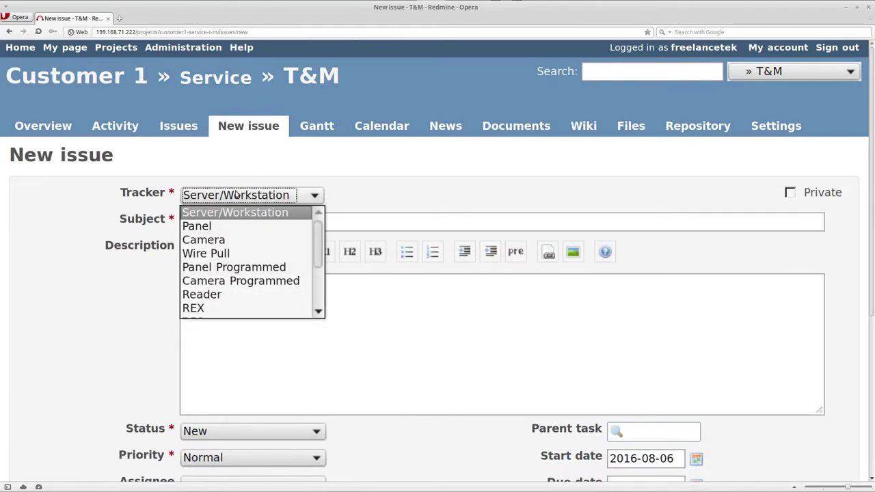
{"action": "left_click", "coordinate": [225, 240]}
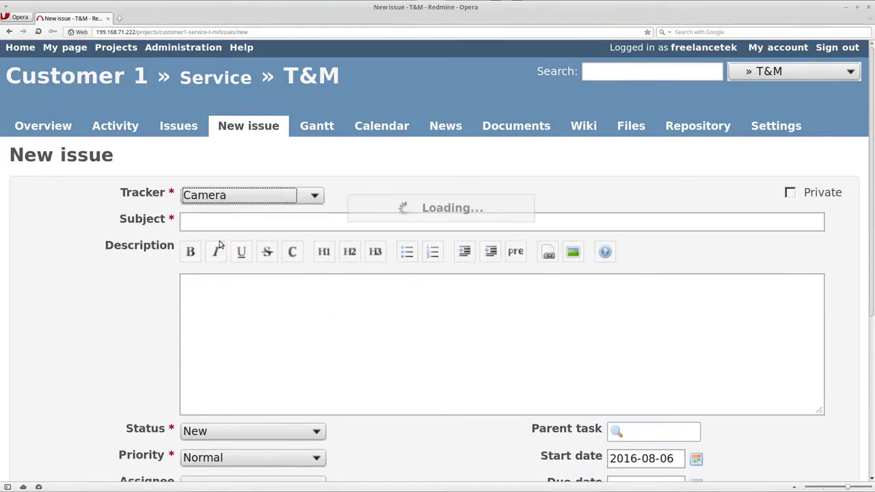
- Enter the subject 'Main Entrance Camera No Video' and begin the description with '* Security manager called'
{"action": "left_click", "coordinate": [286, 221]}
{"action": "type", "text": "Main En"}
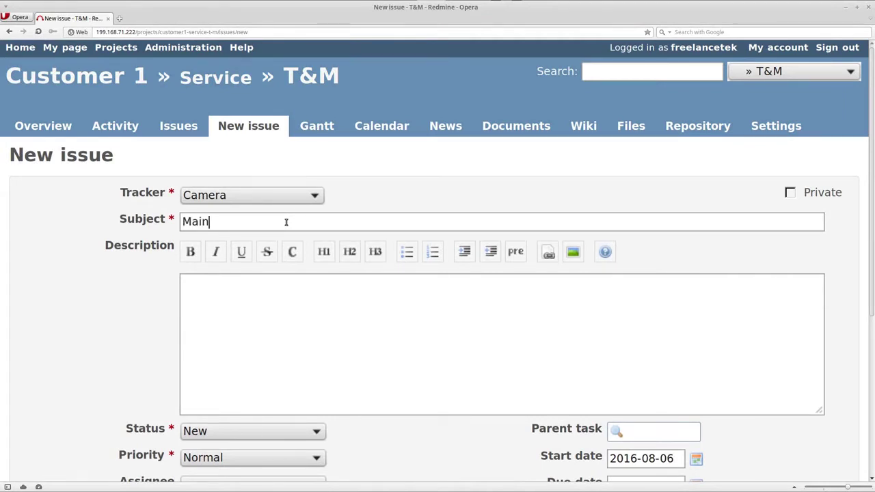
{"action": "type", "text": "trance Camera No Video"}
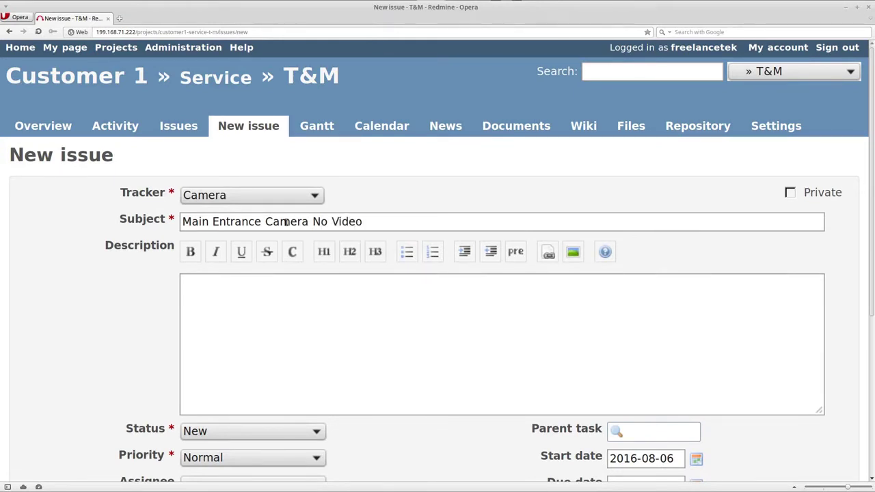
{"action": "left_click", "coordinate": [276, 307]}
{"action": "type", "text": "* Security"}
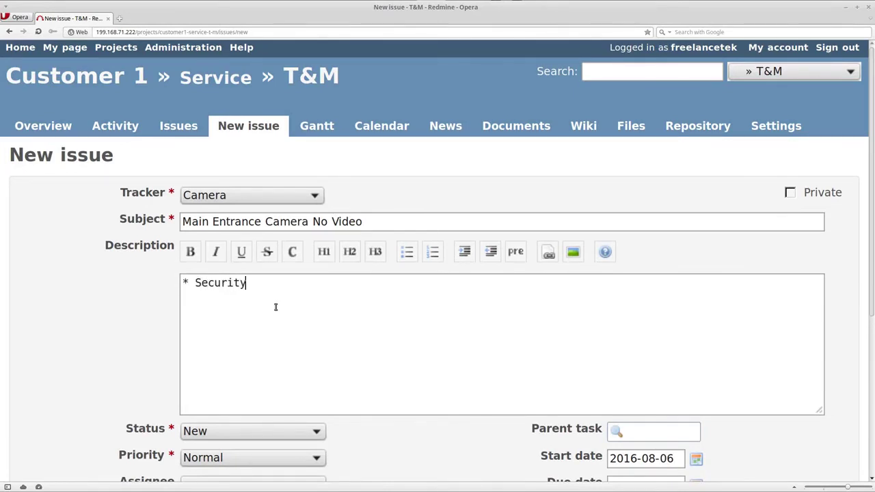
{"action": "type", "text": " manager called"}
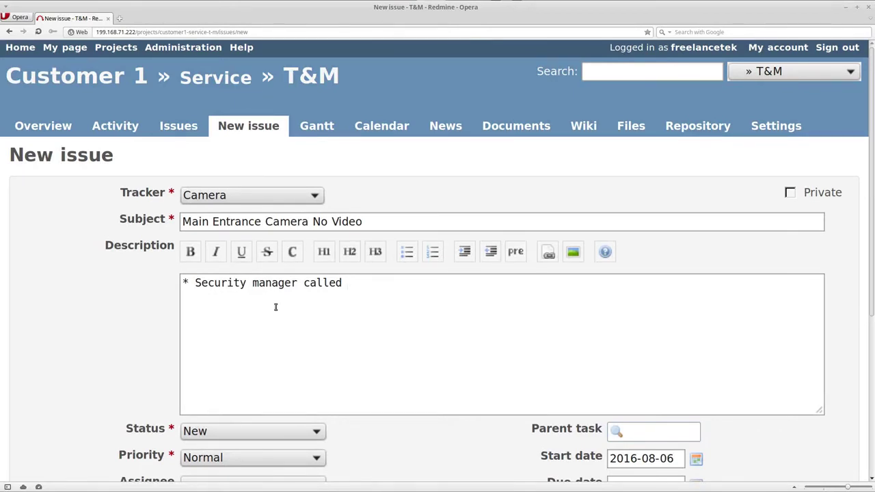
- Finish the description: the main entrance camera shows no video, and '* Camera in IDF1 (1st floor)'
{"action": "type", "text": "saying that m"}
{"action": "type", "text": "ain entr"}
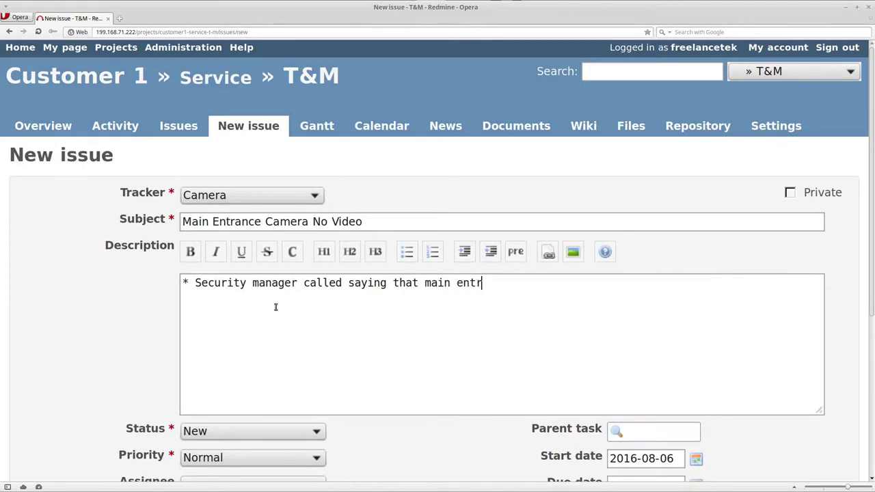
{"action": "type", "text": "ance camera shows no"}
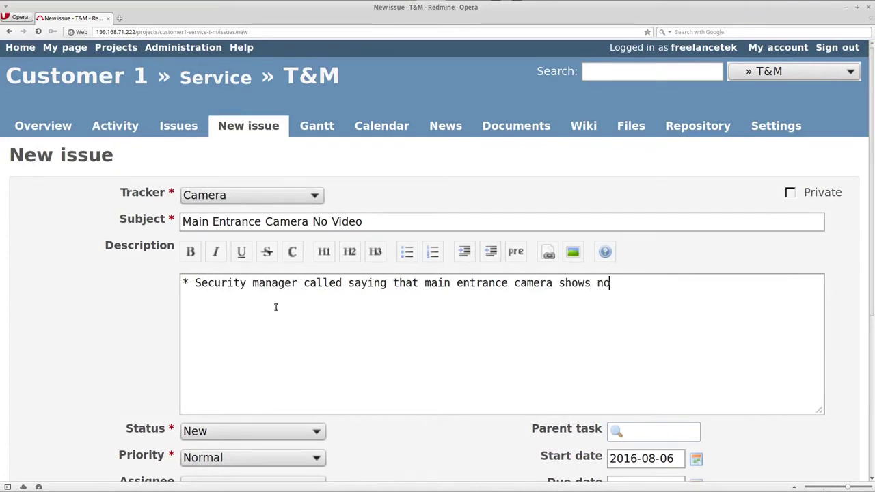
{"action": "type", "text": " video"}
{"action": "type", "text": "* Camera"}
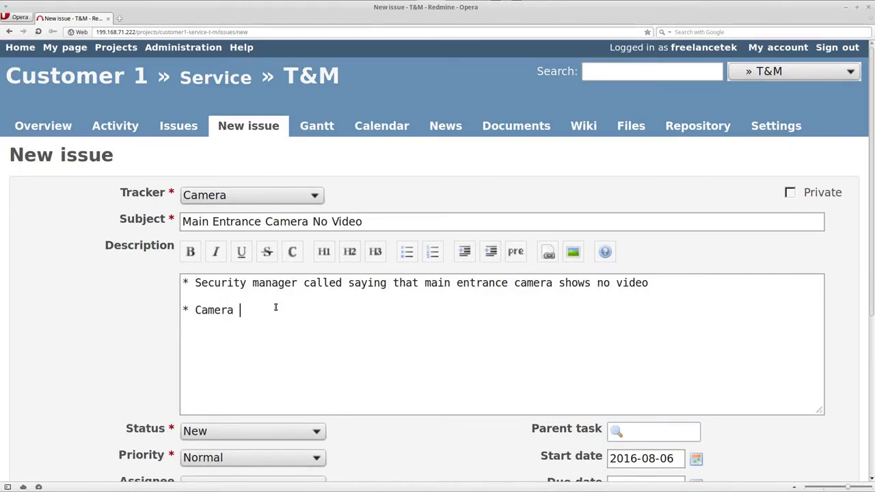
{"action": "type", "text": "in IDF1 (1st floor"}
{"action": "scroll", "coordinate": [352, 300], "scroll_direction": "down", "scroll_amount": 2}
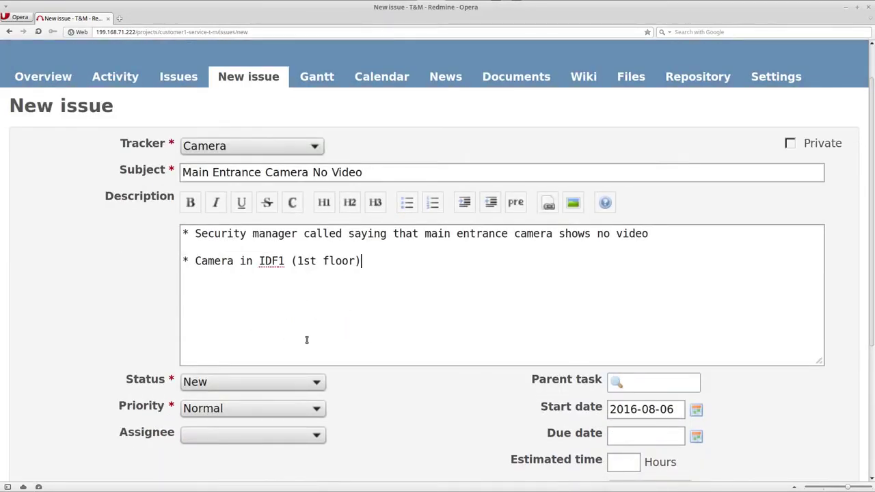
- Keep priority at Normal and pick 2016-08-08 as the due date from the calendar
{"action": "scroll", "coordinate": [340, 253], "scroll_direction": "down", "scroll_amount": 3}
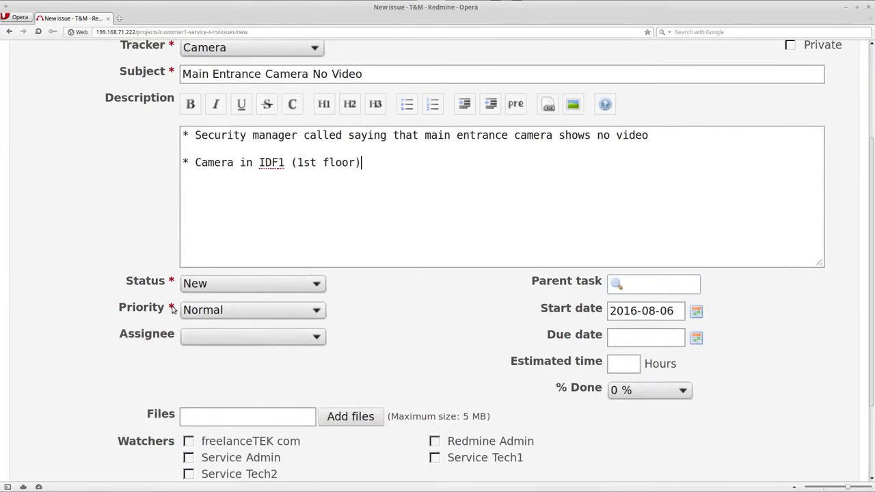
{"action": "left_click", "coordinate": [315, 313]}
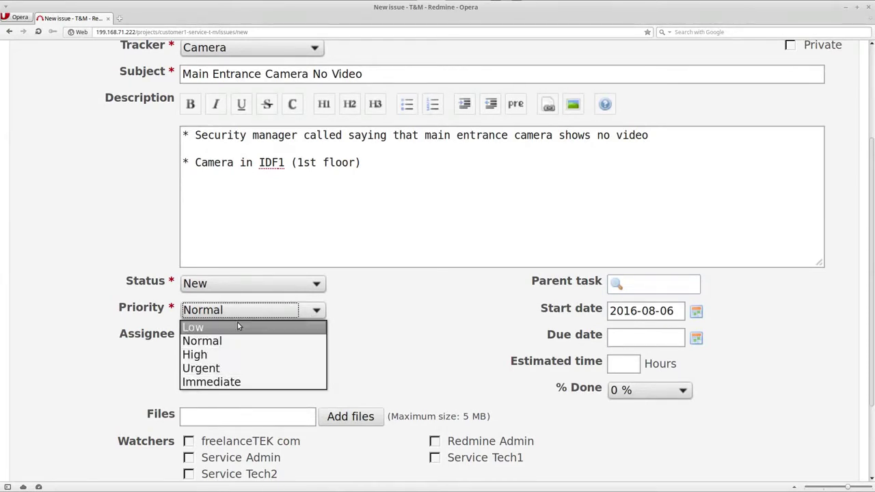
{"action": "left_click", "coordinate": [450, 358]}
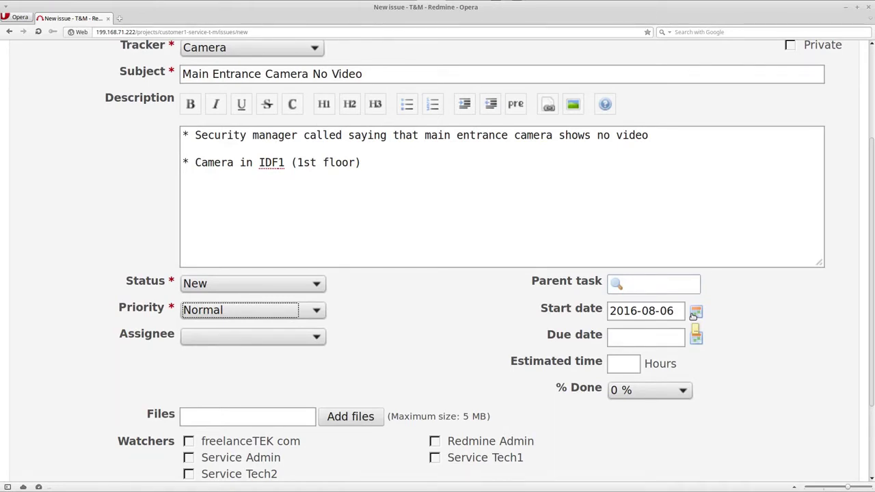
{"action": "left_click", "coordinate": [695, 337]}
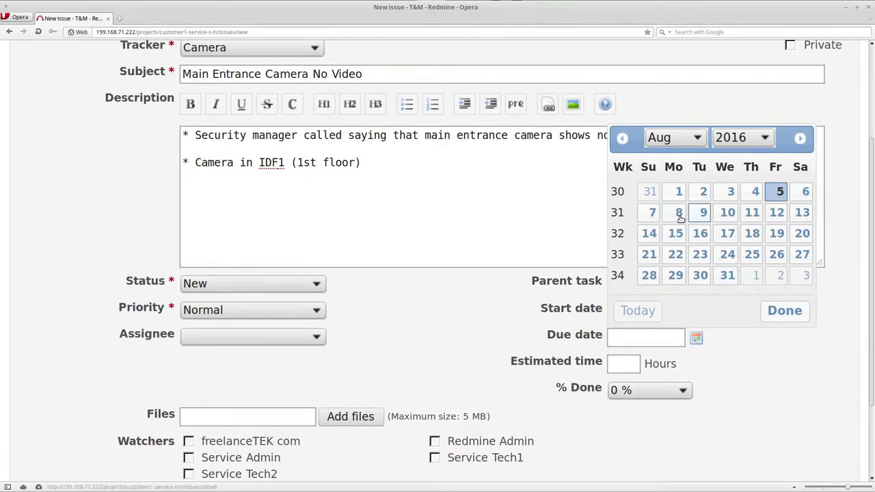
{"action": "left_click", "coordinate": [678, 213]}
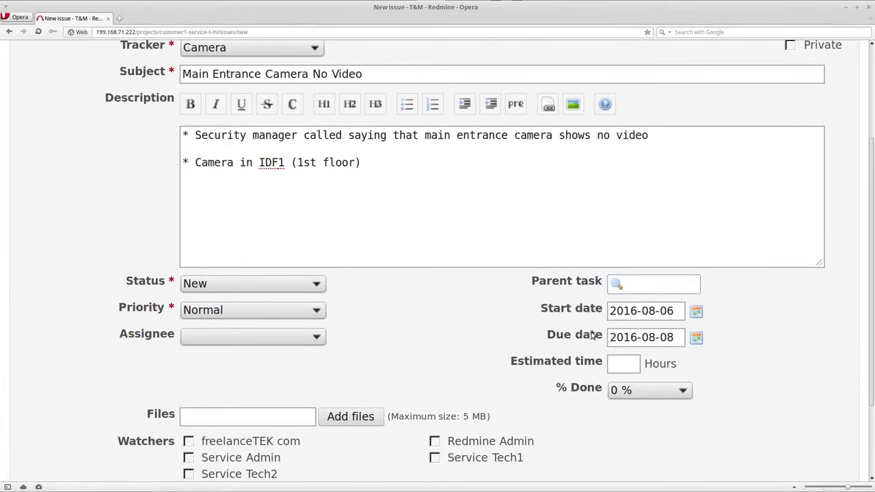
- Add Redmine Admin, Service Admin and a third user as watchers
{"action": "scroll", "coordinate": [506, 384], "scroll_direction": "down", "scroll_amount": 3}
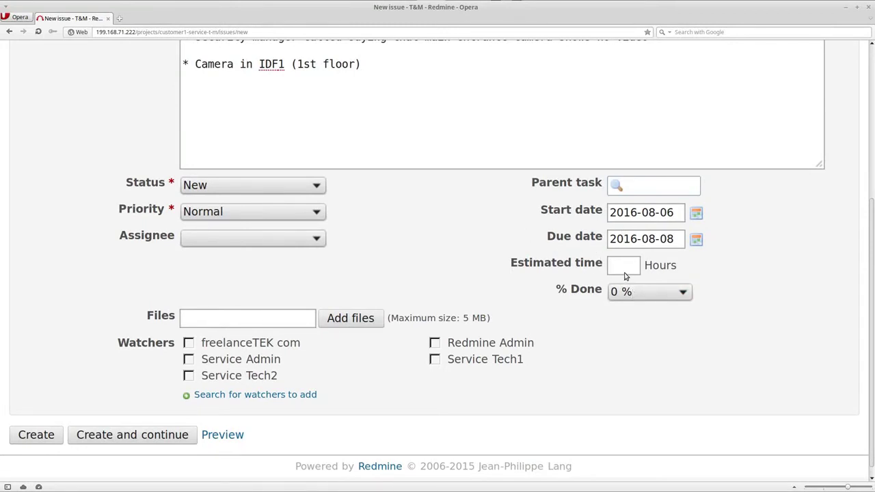
{"action": "scroll", "coordinate": [301, 324], "scroll_direction": "down", "scroll_amount": 1}
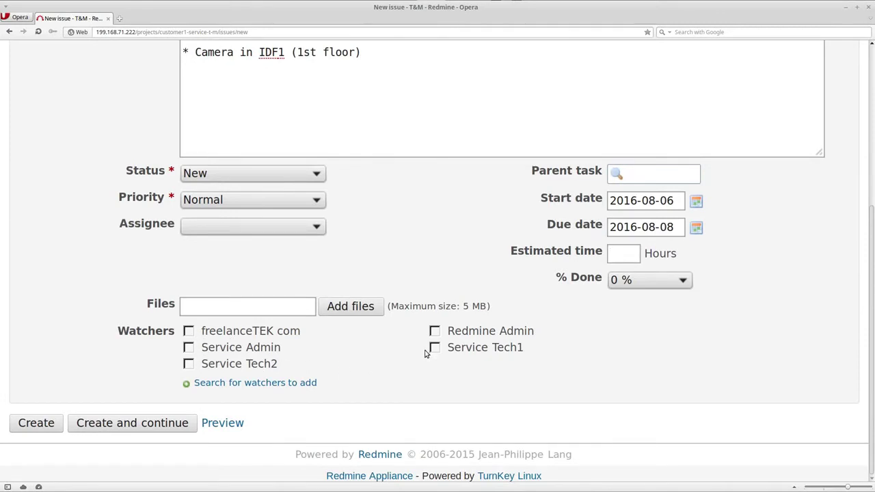
{"action": "left_click", "coordinate": [435, 331]}
{"action": "left_click", "coordinate": [191, 348]}
{"action": "left_click", "coordinate": [189, 332]}
- Assign the issue to Service Tech1 and create it
{"action": "left_click", "coordinate": [192, 233]}
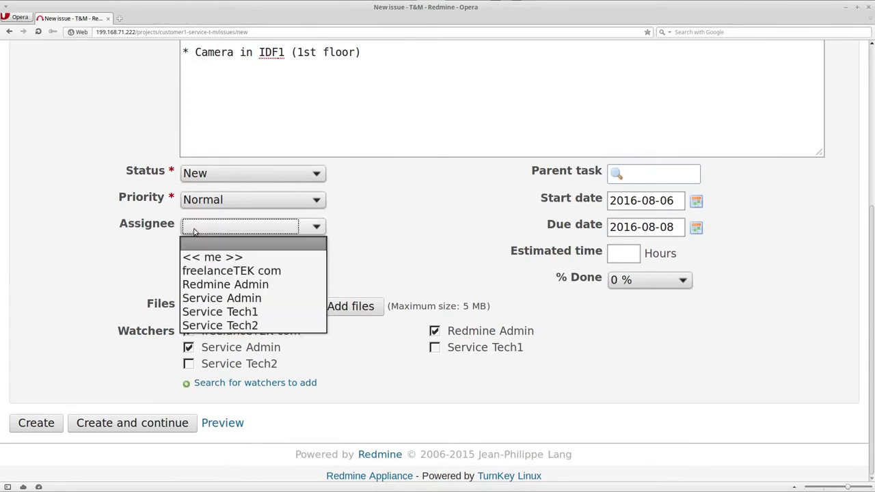
{"action": "left_click", "coordinate": [248, 311]}
{"action": "left_click", "coordinate": [633, 363]}
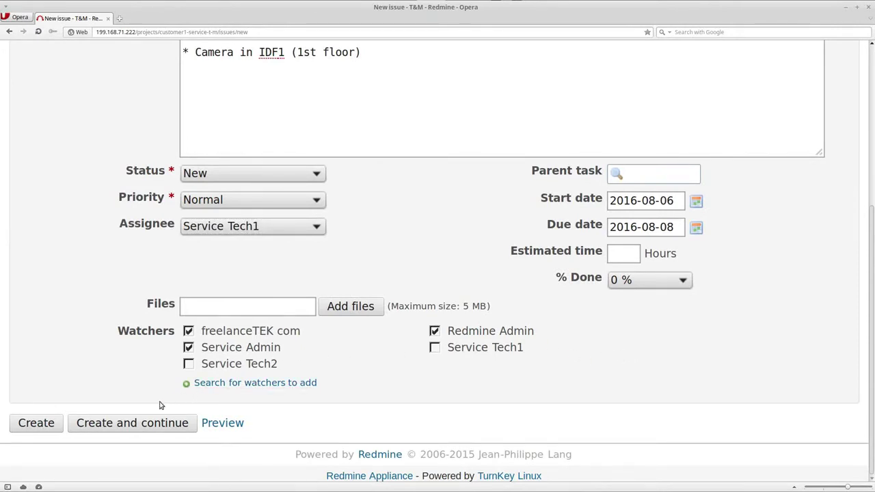
{"action": "left_click", "coordinate": [57, 424]}
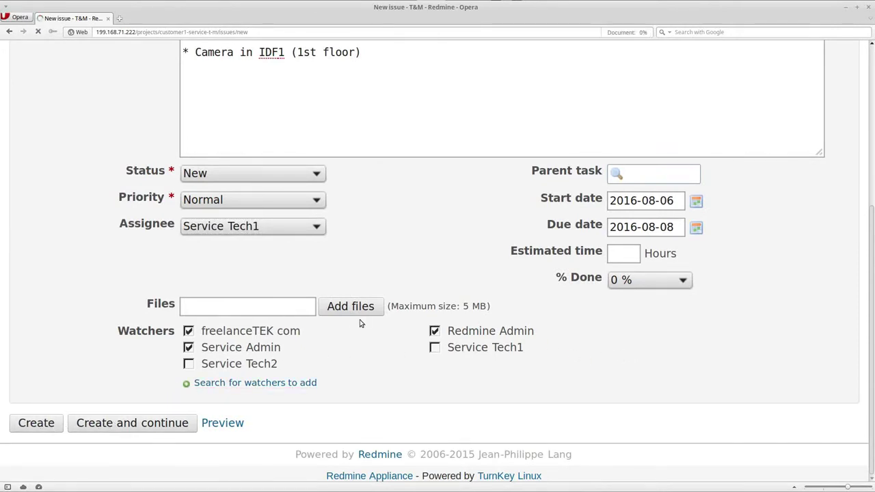
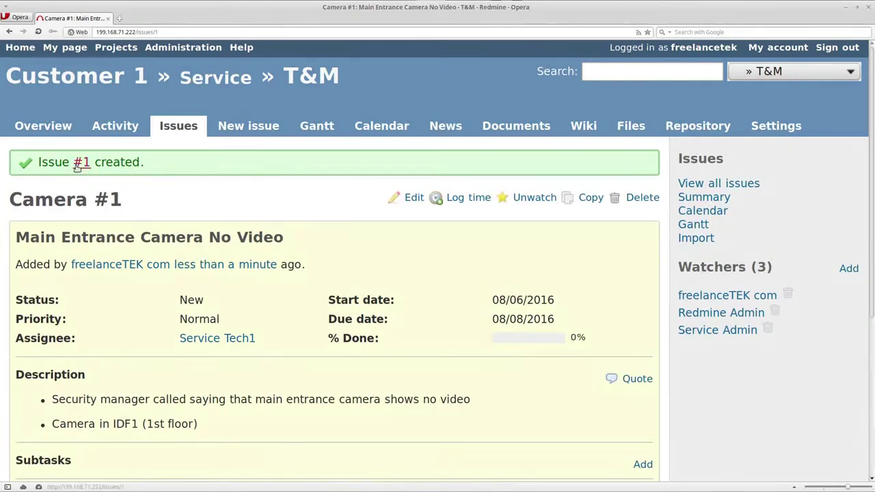
- Review the new issue's description bullets, then sign out of the current account
{"action": "scroll", "coordinate": [205, 222], "scroll_direction": "down", "scroll_amount": 3}
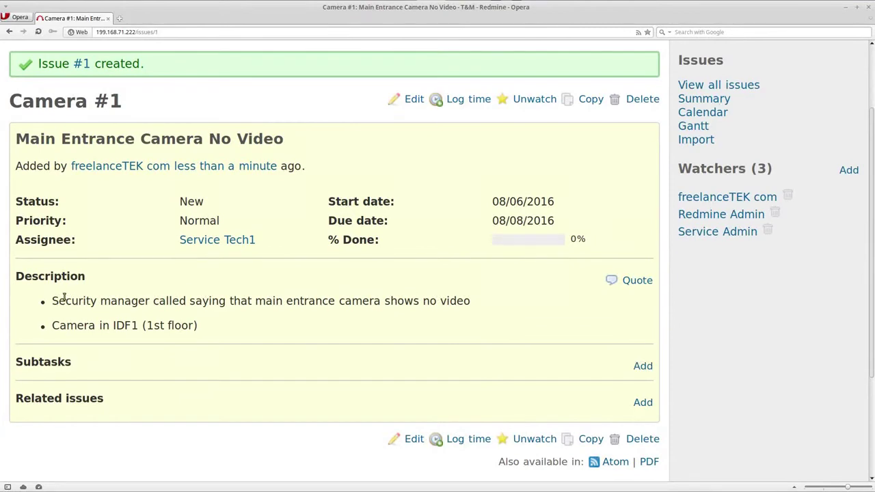
{"action": "left_click_drag", "start_coordinate": [55, 301], "coordinate": [373, 324]}
{"action": "left_click", "coordinate": [375, 326]}
{"action": "scroll", "coordinate": [291, 299], "scroll_direction": "down", "scroll_amount": 4}
{"action": "scroll", "coordinate": [275, 308], "scroll_direction": "up", "scroll_amount": 4}
{"action": "scroll", "coordinate": [272, 313], "scroll_direction": "down", "scroll_amount": 3}
{"action": "scroll", "coordinate": [192, 301], "scroll_direction": "up", "scroll_amount": 3}
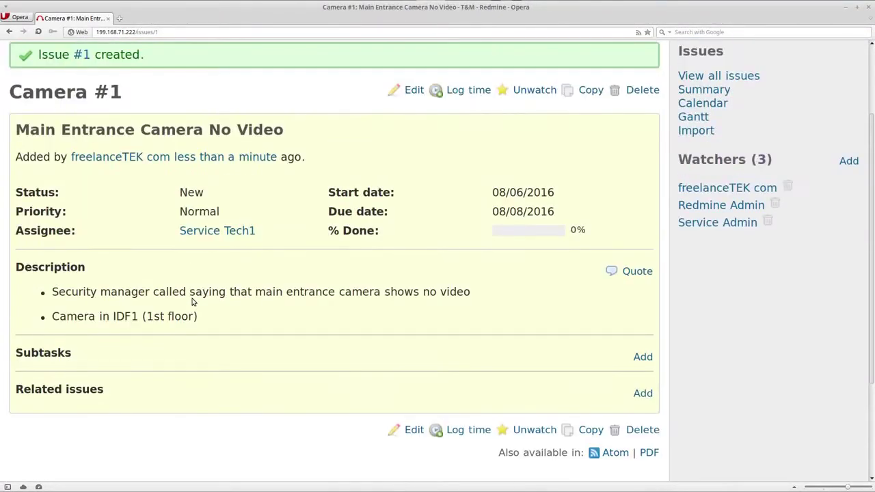
{"action": "scroll", "coordinate": [192, 301], "scroll_direction": "up", "scroll_amount": 2}
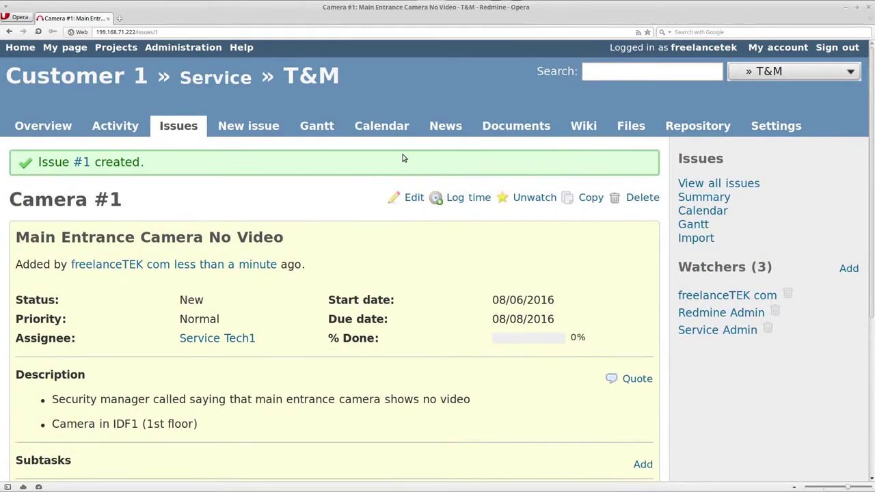
{"action": "left_click", "coordinate": [822, 51]}
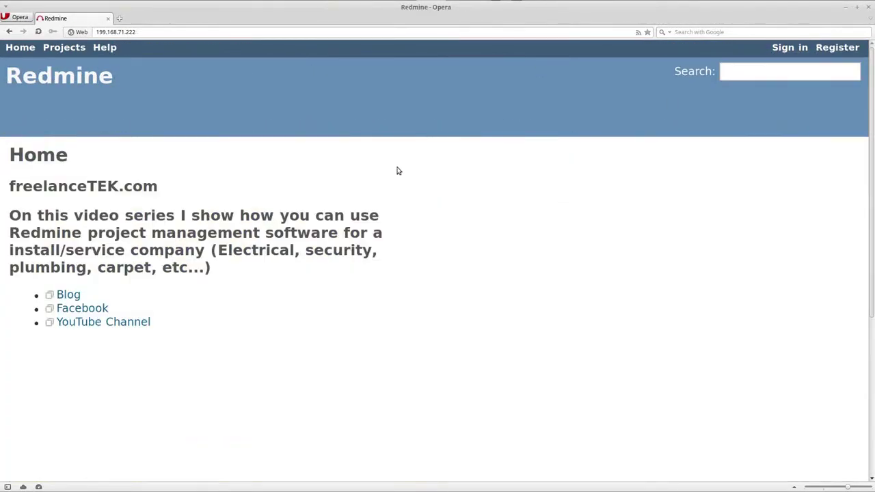
- Sign in with the service technician's login and have the browser save the password
{"action": "left_click", "coordinate": [789, 47]}
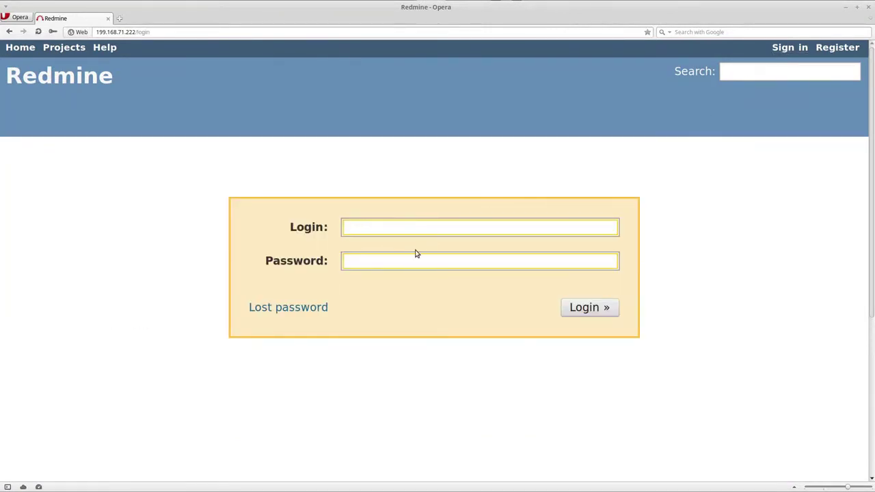
{"action": "type", "text": "servicetech1"}
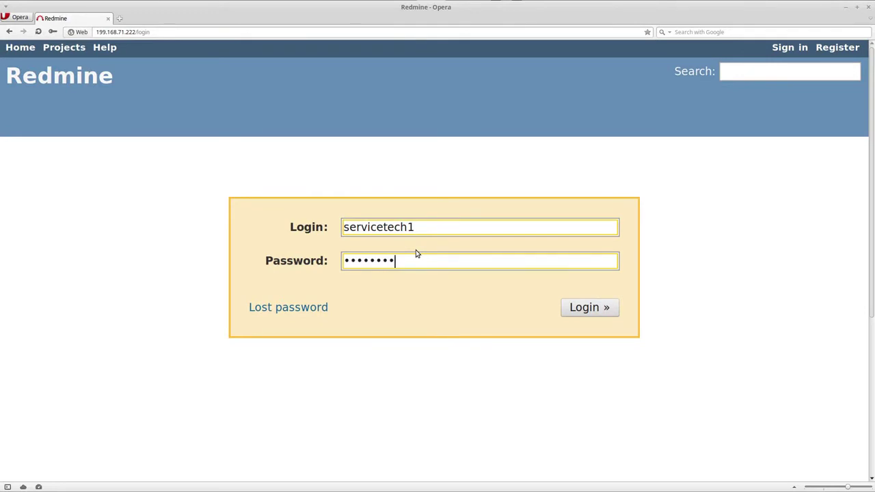
{"action": "key", "text": "Return"}
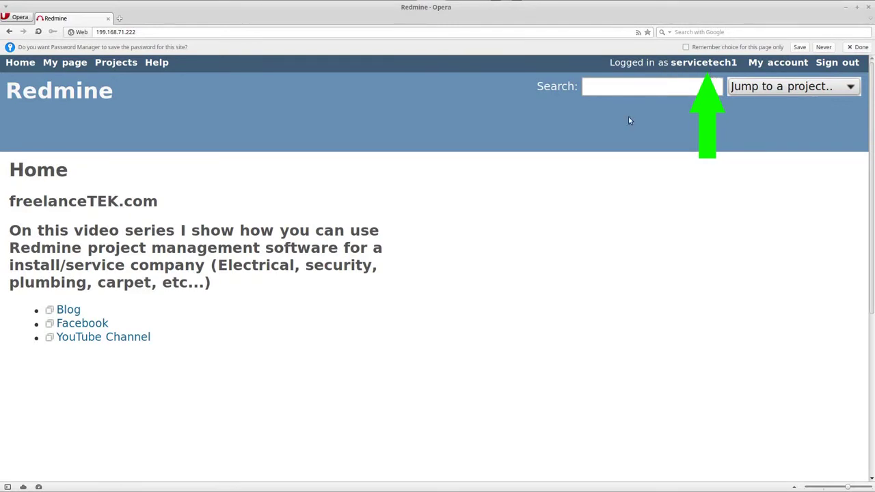
{"action": "left_click", "coordinate": [800, 47]}
- From My page, open the 'Main Entrance Camera No Video' issue (Camera #1) and review it
{"action": "left_click", "coordinate": [66, 48]}
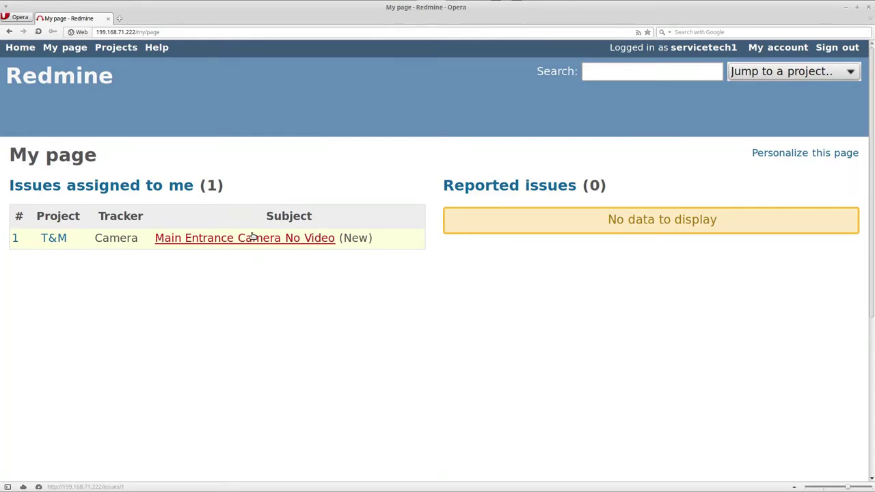
{"action": "left_click", "coordinate": [200, 242]}
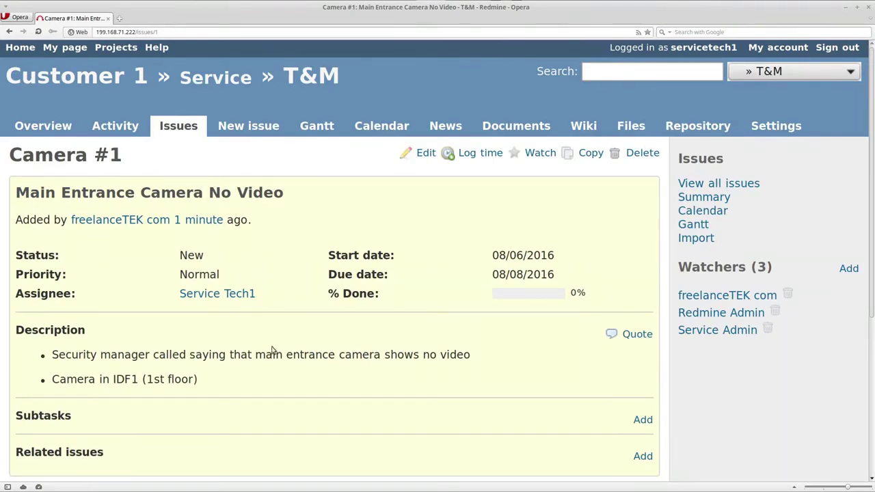
{"action": "scroll", "coordinate": [276, 354], "scroll_direction": "down", "scroll_amount": 3}
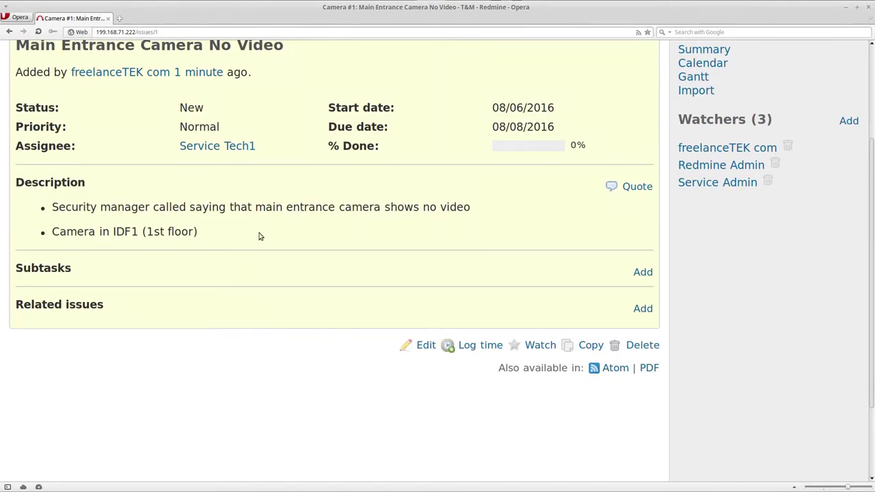
{"action": "scroll", "coordinate": [276, 183], "scroll_direction": "down", "scroll_amount": 1}
{"action": "scroll", "coordinate": [271, 194], "scroll_direction": "up", "scroll_amount": 1}
{"action": "scroll", "coordinate": [351, 223], "scroll_direction": "up", "scroll_amount": 2}
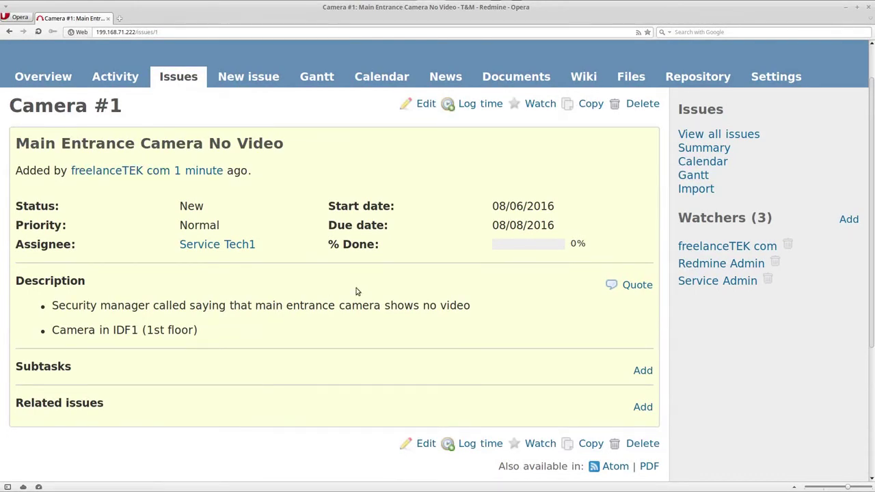
{"action": "scroll", "coordinate": [380, 299], "scroll_direction": "down", "scroll_amount": 2}
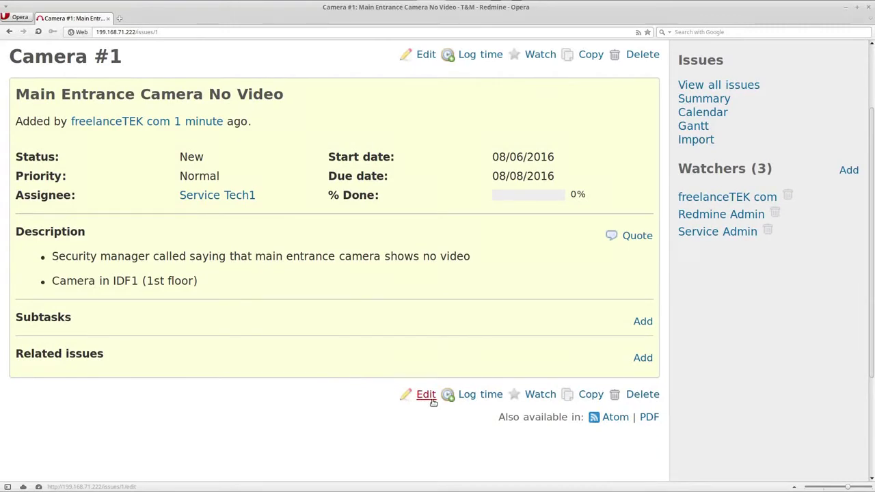
- Start a time entry on the issue for 1 hour with the Service T&M activity
{"action": "left_click", "coordinate": [470, 400]}
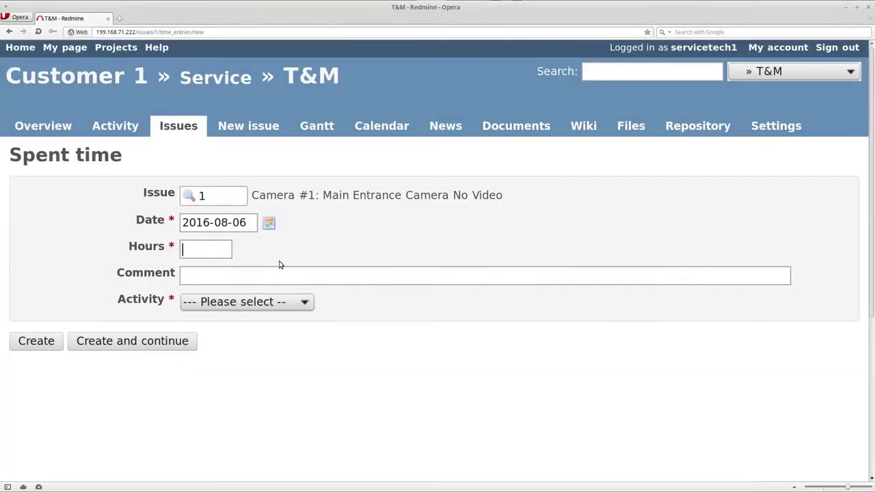
{"action": "type", "text": "1"}
{"action": "left_click", "coordinate": [265, 305]}
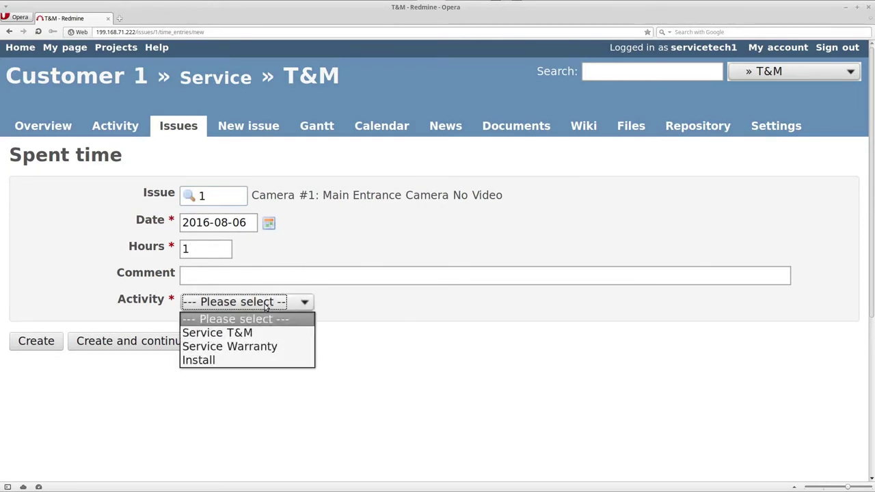
{"action": "left_click", "coordinate": [312, 306]}
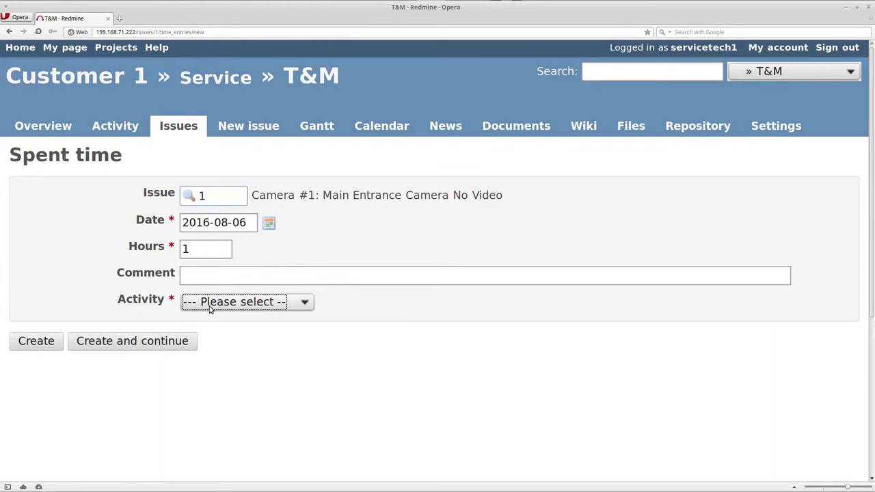
{"action": "left_click", "coordinate": [210, 309]}
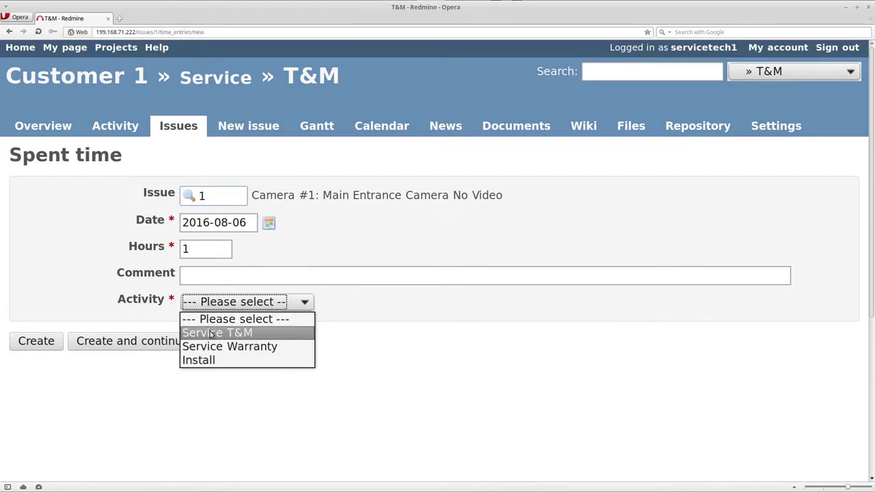
{"action": "left_click", "coordinate": [211, 335]}
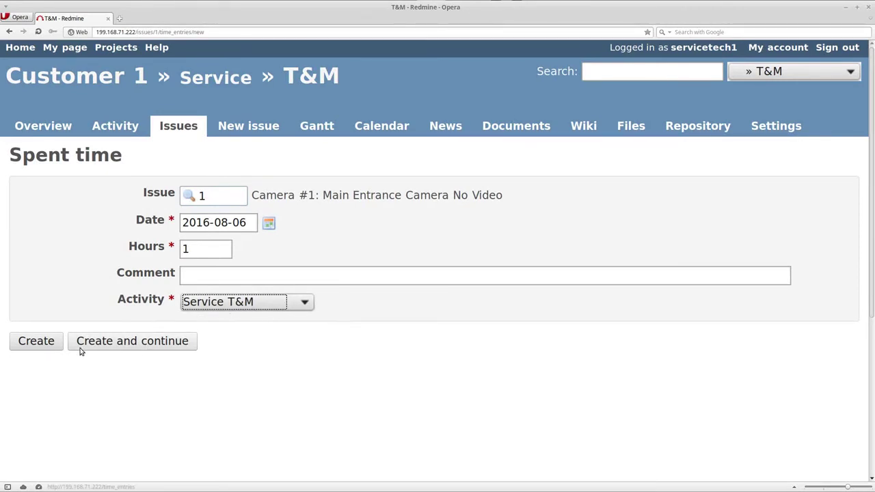
- Add the comment 'Check camera and need to return with replacement' and create the entry
{"action": "left_click", "coordinate": [203, 274]}
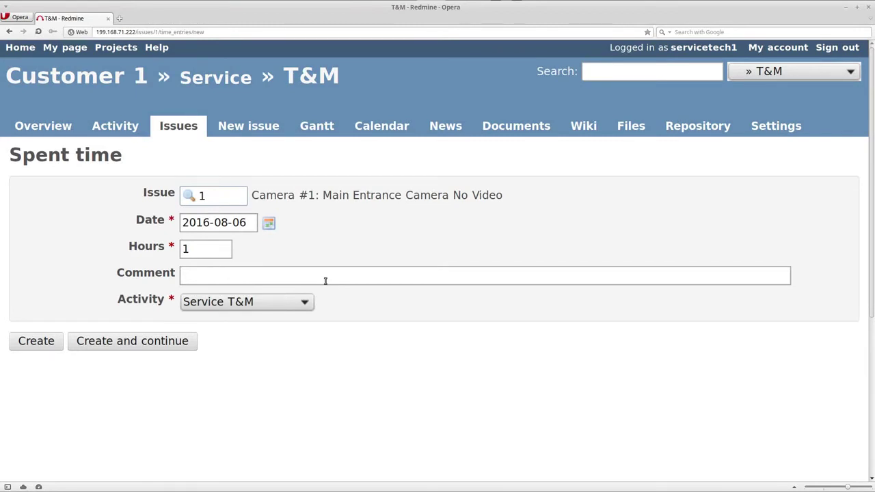
{"action": "type", "text": "Check camea"}
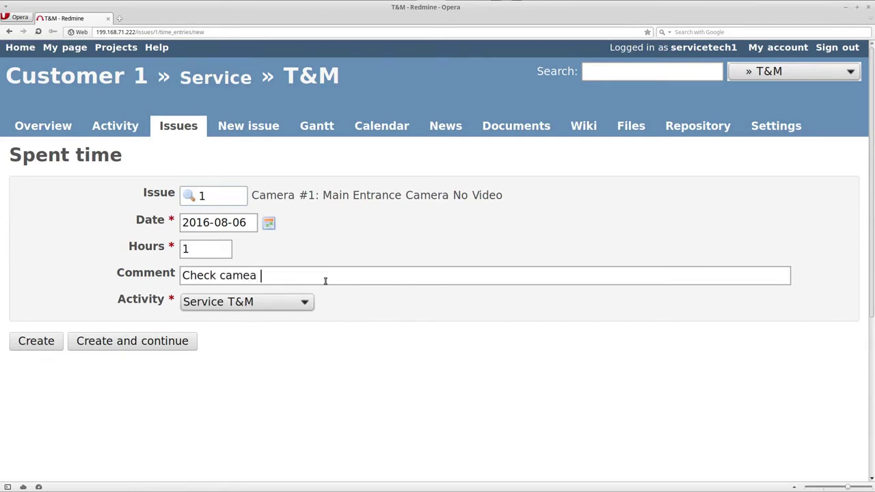
{"action": "key", "text": "BackSpace"}
{"action": "key", "text": "BackSpace"}
{"action": "key", "text": "BackSpace"}
{"action": "key", "text": "BackSpace"}
{"action": "type", "text": "amera"}
{"action": "type", "text": "and need"}
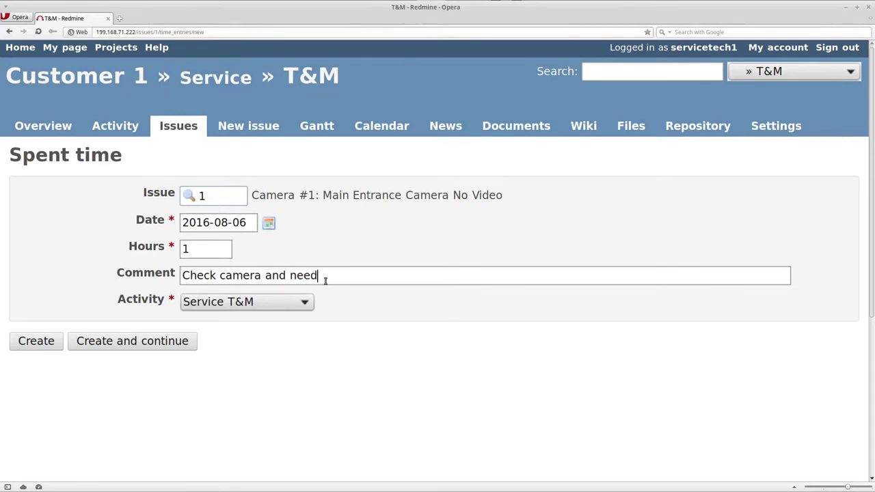
{"action": "type", "text": " to return with replace"}
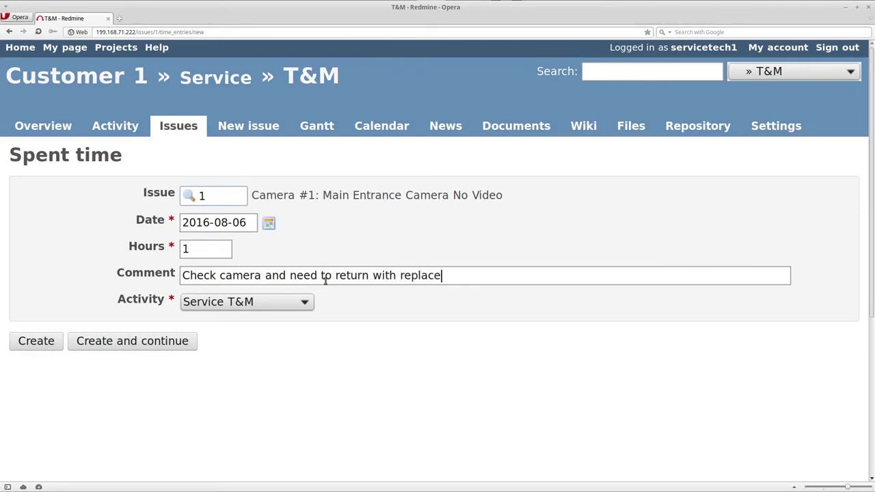
{"action": "type", "text": "ment"}
{"action": "left_click", "coordinate": [49, 343]}
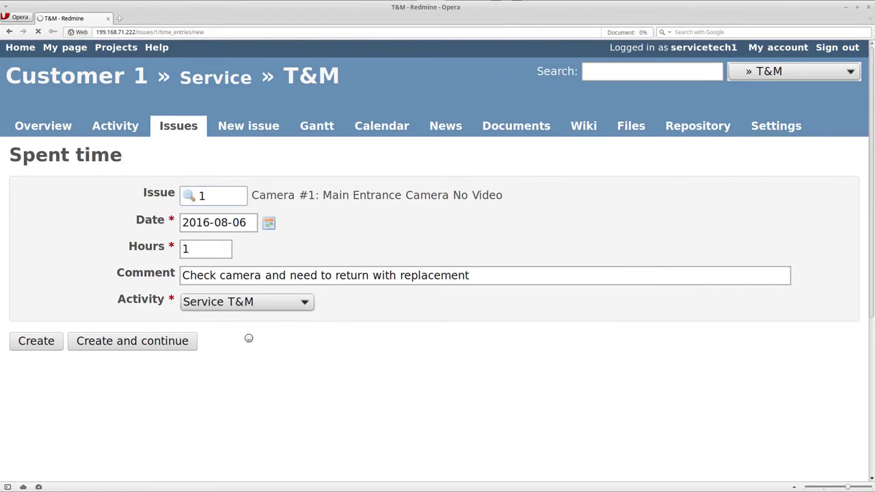
- Confirm Camera #1 shows 1.00 h spent time, then open the issue for editing
{"action": "scroll", "coordinate": [302, 336], "scroll_direction": "down", "scroll_amount": 3}
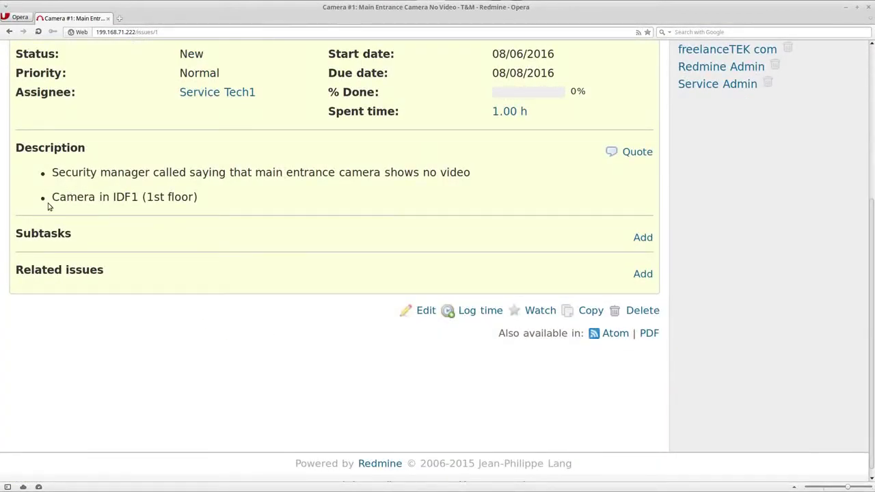
{"action": "scroll", "coordinate": [389, 275], "scroll_direction": "up", "scroll_amount": 2}
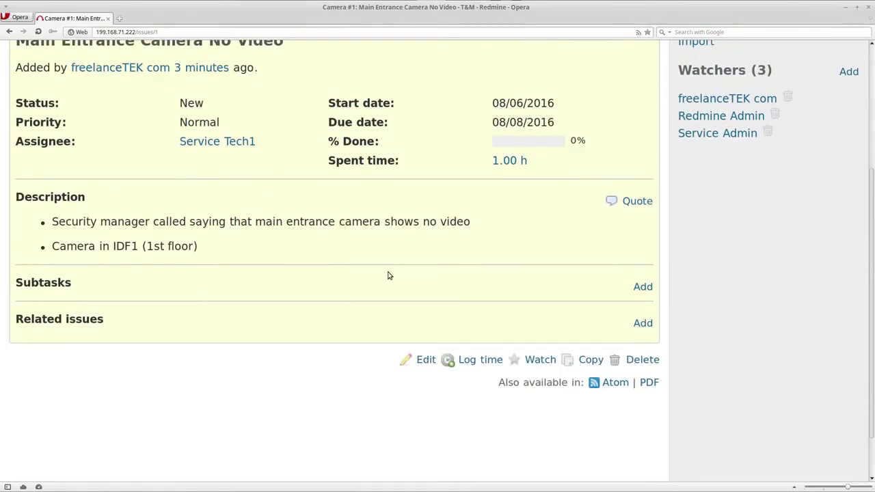
{"action": "scroll", "coordinate": [451, 366], "scroll_direction": "down", "scroll_amount": 1}
{"action": "scroll", "coordinate": [111, 246], "scroll_direction": "up", "scroll_amount": 3}
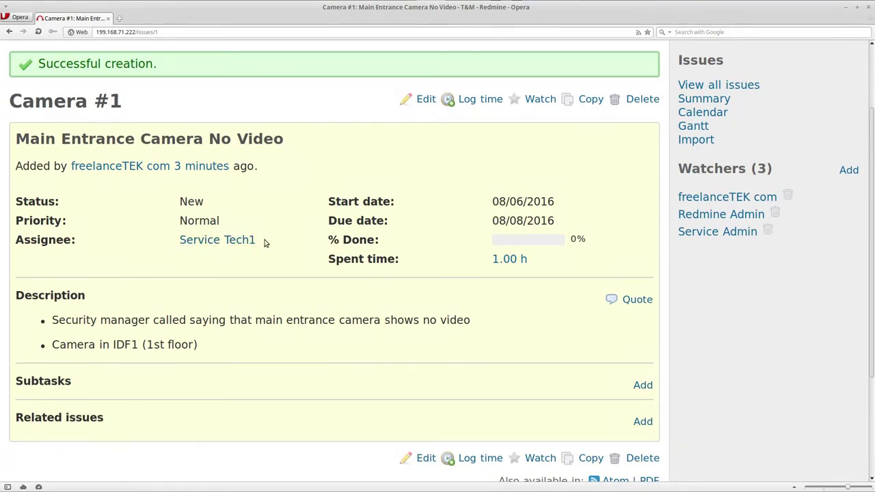
{"action": "left_click", "coordinate": [419, 101]}
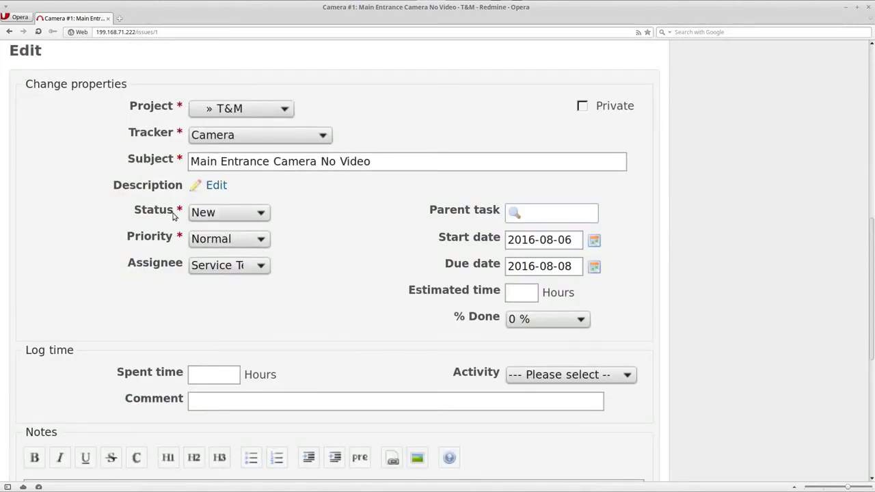
- Set the issue status to In Progress and spent time to 1 hour
{"action": "left_click", "coordinate": [205, 214]}
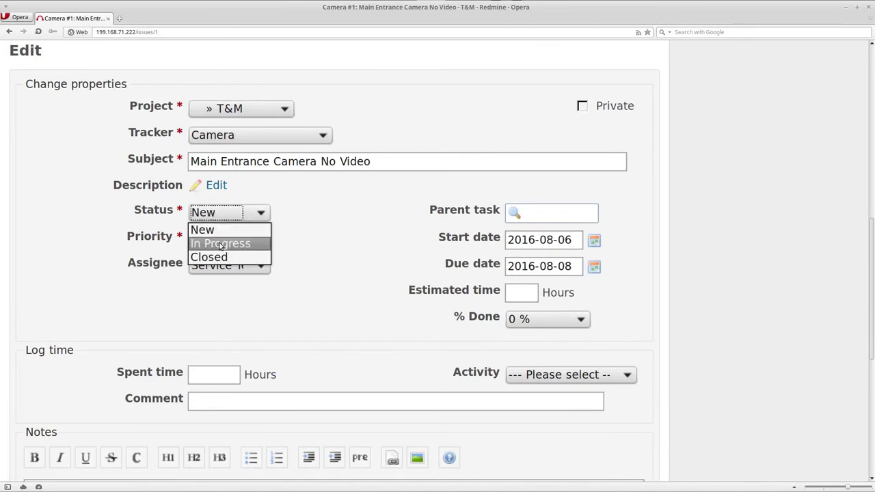
{"action": "left_click", "coordinate": [220, 244]}
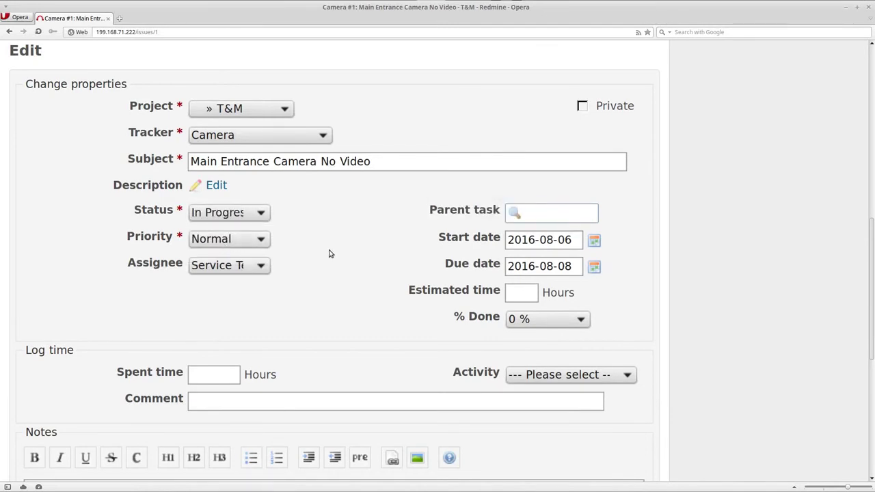
{"action": "scroll", "coordinate": [329, 253], "scroll_direction": "down", "scroll_amount": 3}
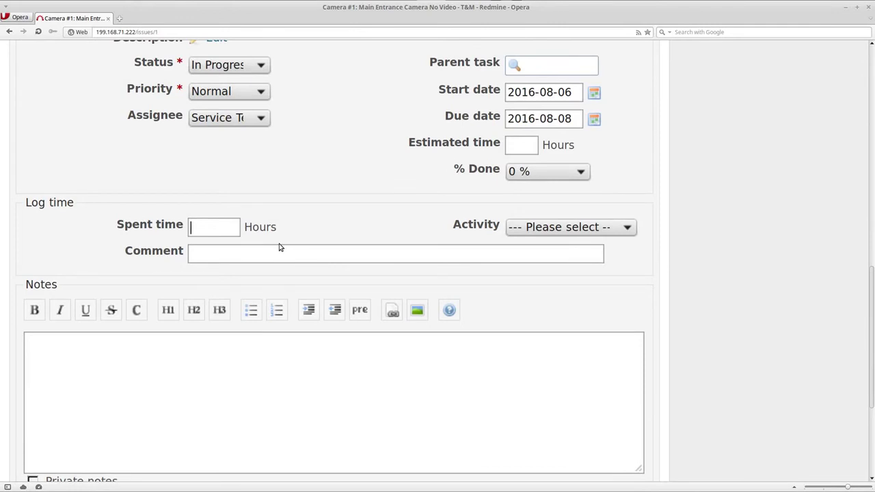
{"action": "type", "text": "0"}
{"action": "key", "text": "BackSpace"}
{"action": "type", "text": "1"}
- Choose Service T&M as the activity and begin the note with 'Will'
{"action": "left_click", "coordinate": [596, 226]}
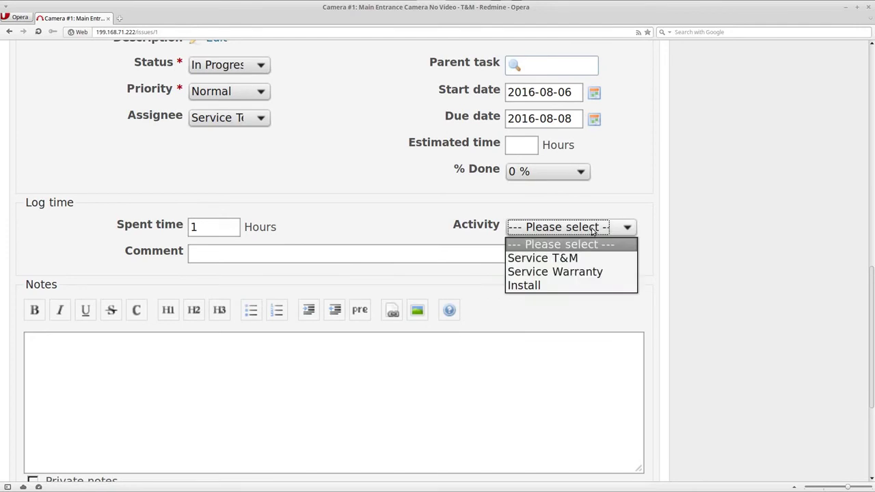
{"action": "left_click", "coordinate": [562, 257]}
{"action": "left_click", "coordinate": [196, 257]}
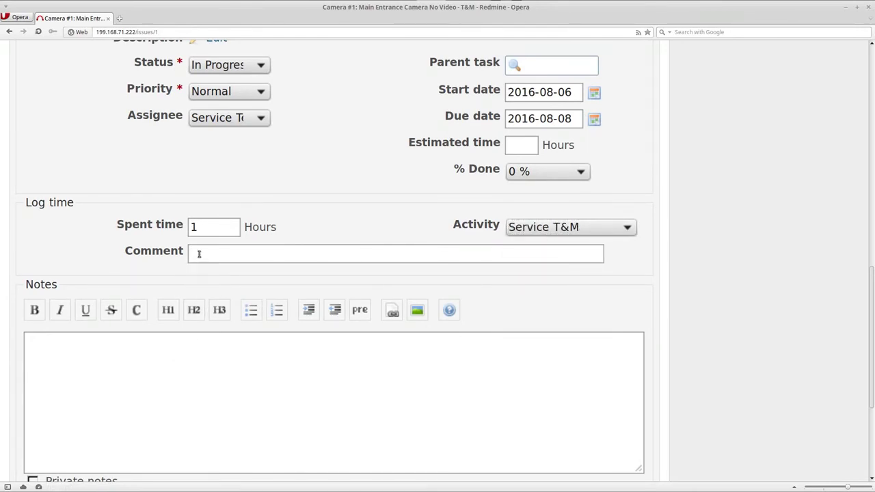
{"action": "type", "text": "Will"}
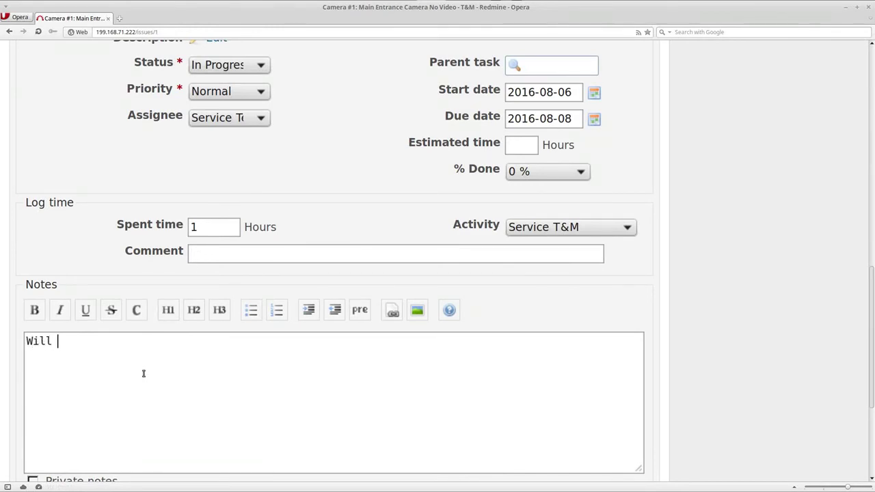
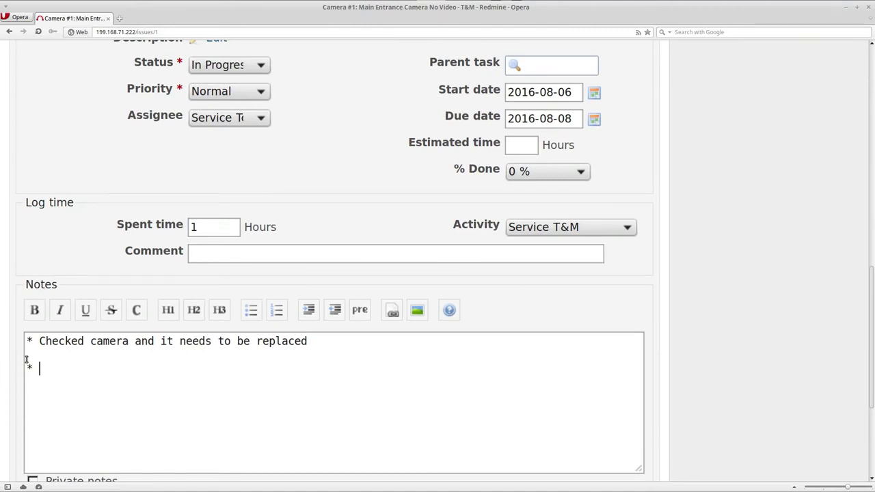
- Add the second note bullet '* Will return with replacement and POE', correcting the typo
{"action": "type", "text": "Will return with reop"}
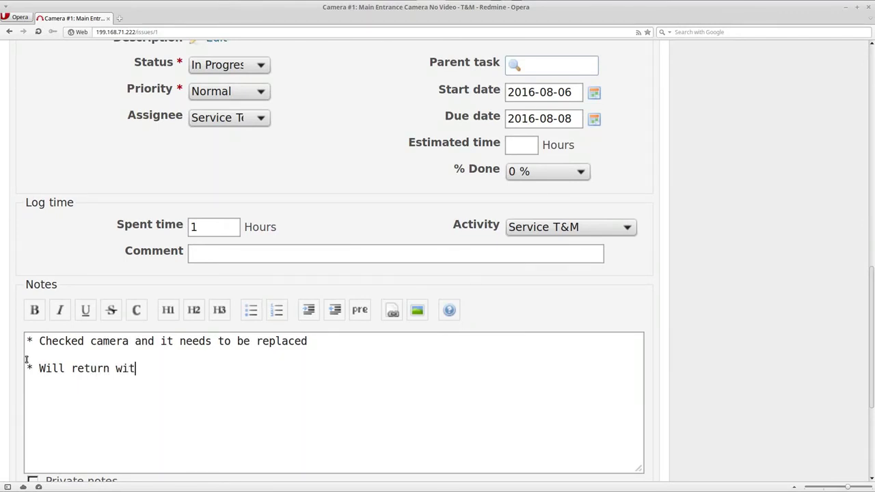
{"action": "key", "text": "BackSpace"}
{"action": "key", "text": "BackSpace"}
{"action": "key", "text": "BackSpace"}
{"action": "type", "text": "placemen"}
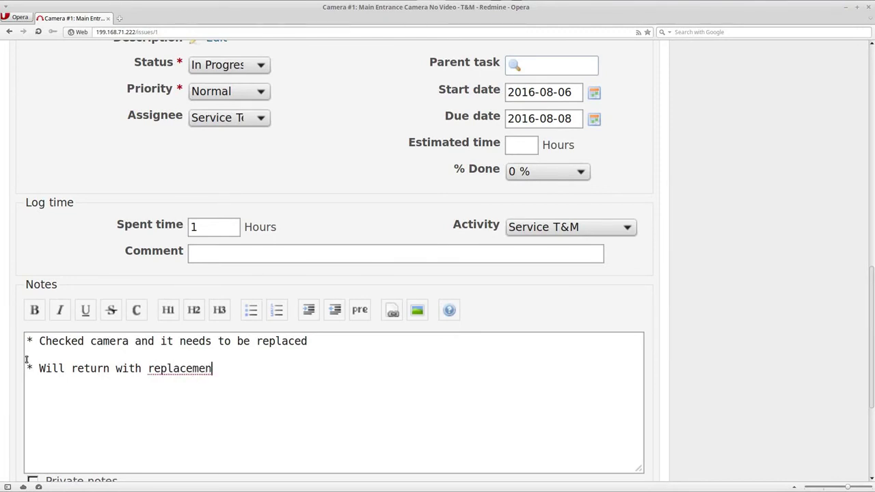
{"action": "type", "text": "t and"}
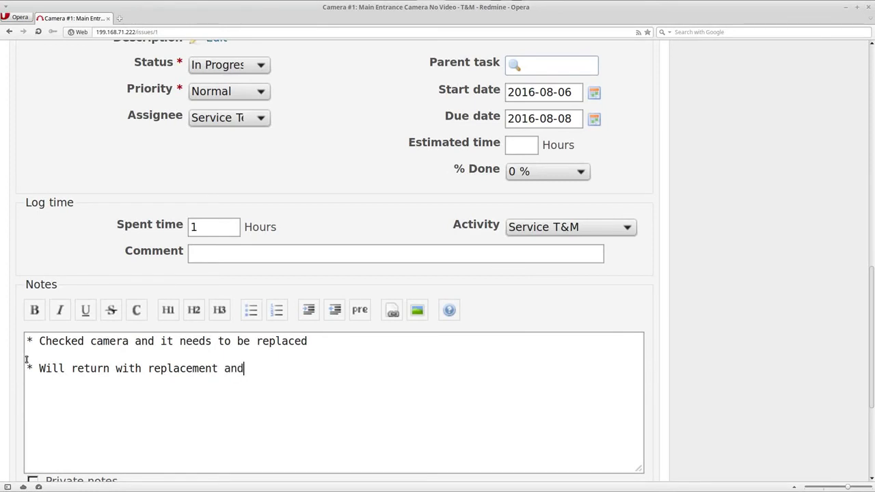
{"action": "type", "text": " POE"}
{"action": "scroll", "coordinate": [249, 359], "scroll_direction": "down", "scroll_amount": 3}
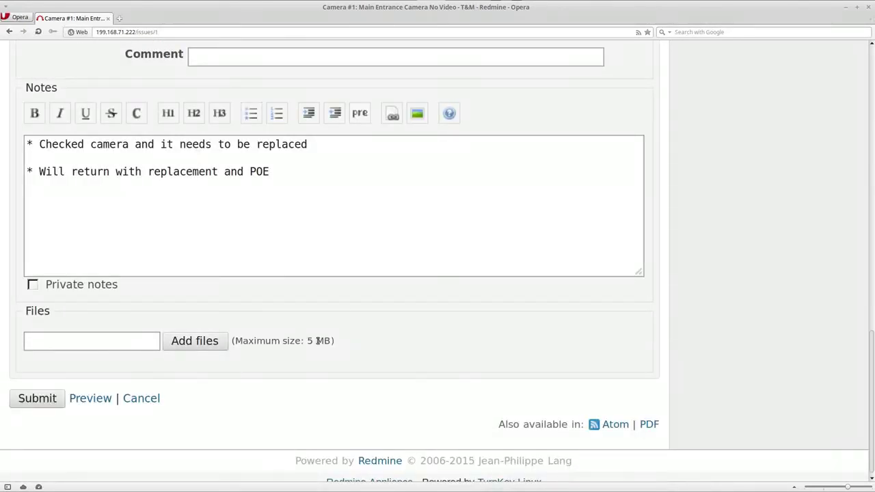
{"action": "left_click_drag", "start_coordinate": [308, 343], "coordinate": [331, 343]}
{"action": "left_click_drag", "start_coordinate": [310, 341], "coordinate": [332, 341]}
{"action": "left_click", "coordinate": [343, 363]}
- Submit the update and review the Successful update banner and the issue page
{"action": "left_click", "coordinate": [29, 400]}
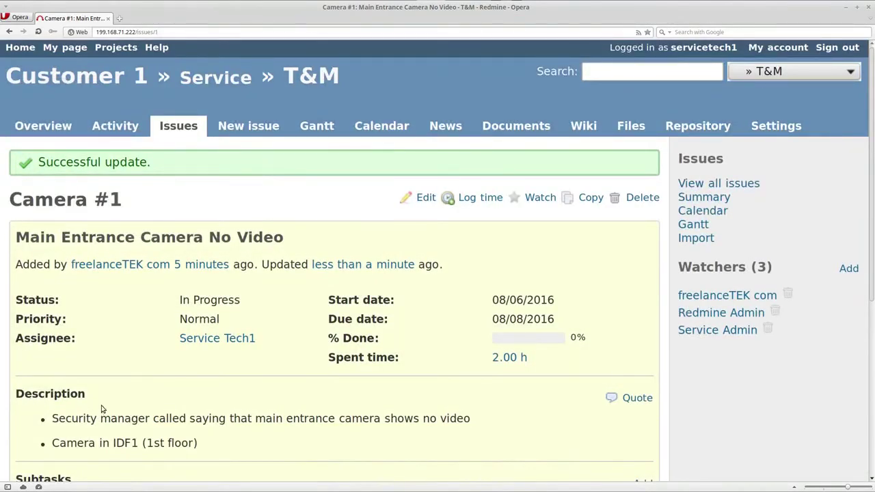
{"action": "scroll", "coordinate": [166, 339], "scroll_direction": "down", "scroll_amount": 1}
{"action": "scroll", "coordinate": [166, 337], "scroll_direction": "down", "scroll_amount": 3}
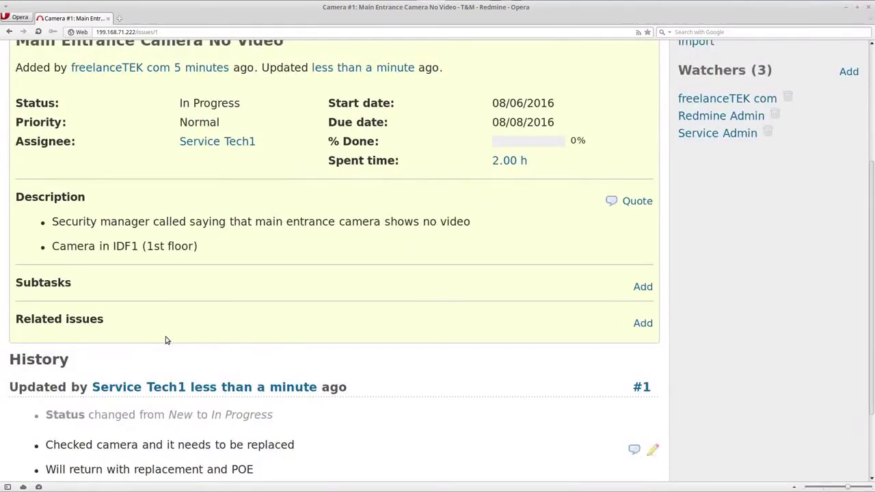
{"action": "scroll", "coordinate": [165, 337], "scroll_direction": "up", "scroll_amount": 2}
{"action": "scroll", "coordinate": [142, 330], "scroll_direction": "down", "scroll_amount": 2}
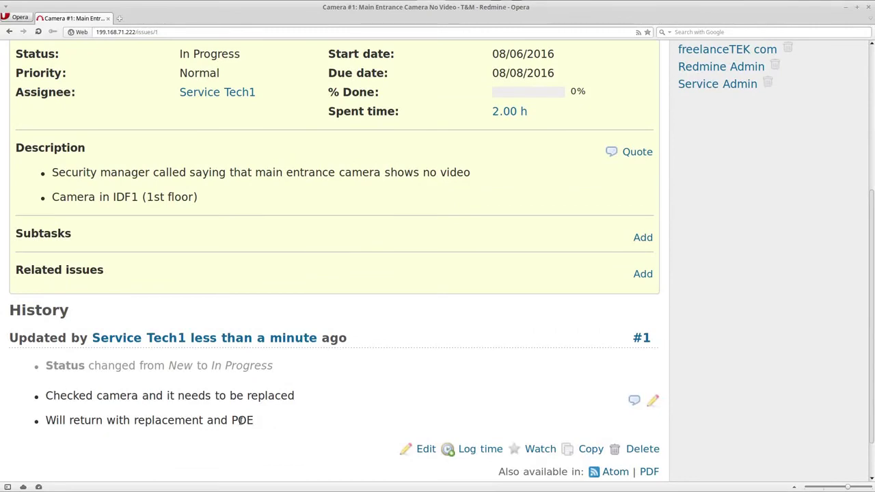
{"action": "scroll", "coordinate": [451, 410], "scroll_direction": "down", "scroll_amount": 1}
{"action": "scroll", "coordinate": [499, 403], "scroll_direction": "up", "scroll_amount": 4}
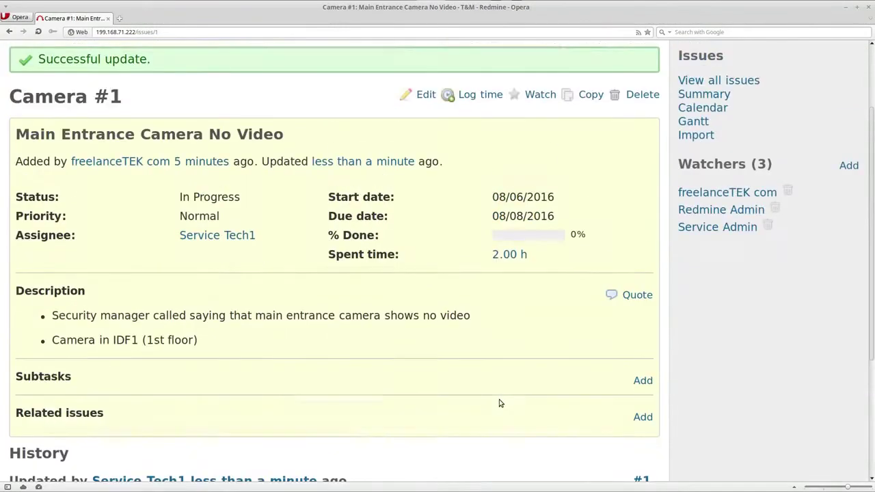
{"action": "scroll", "coordinate": [584, 350], "scroll_direction": "up", "scroll_amount": 3}
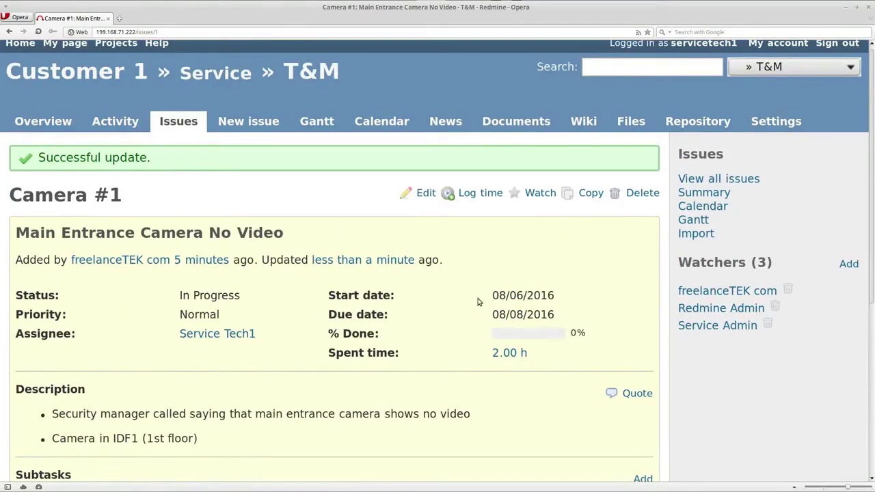
{"action": "scroll", "coordinate": [476, 311], "scroll_direction": "down", "scroll_amount": 1}
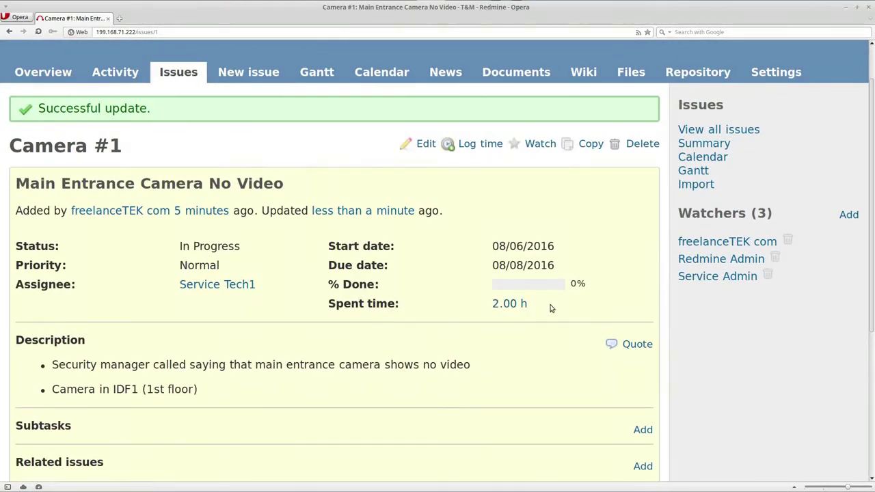
- Verify the Camera #1 spent time now totals 2.00 h and check the History entry
{"action": "left_click_drag", "start_coordinate": [553, 306], "coordinate": [468, 306]}
{"action": "left_click", "coordinate": [439, 315]}
{"action": "scroll", "coordinate": [352, 305], "scroll_direction": "down", "scroll_amount": 2}
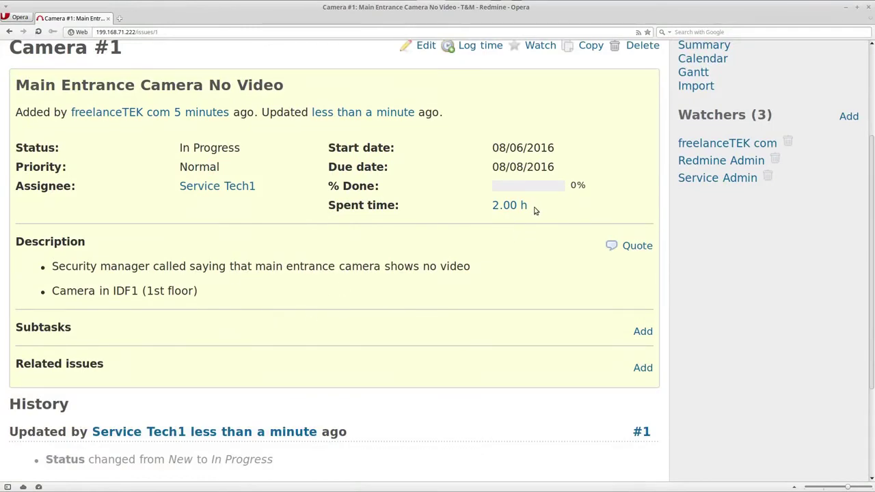
{"action": "left_click_drag", "start_coordinate": [535, 210], "coordinate": [486, 212]}
{"action": "left_click", "coordinate": [433, 214]}
{"action": "scroll", "coordinate": [332, 171], "scroll_direction": "down", "scroll_amount": 3}
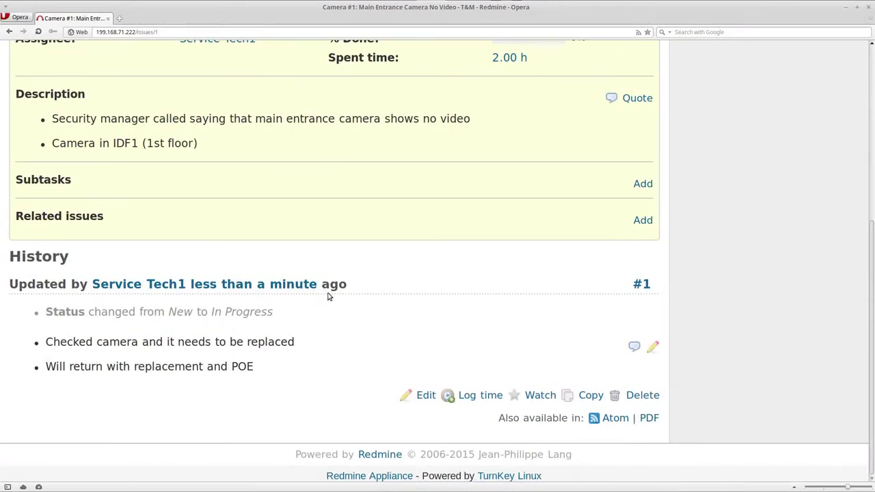
{"action": "scroll", "coordinate": [332, 289], "scroll_direction": "up", "scroll_amount": 4}
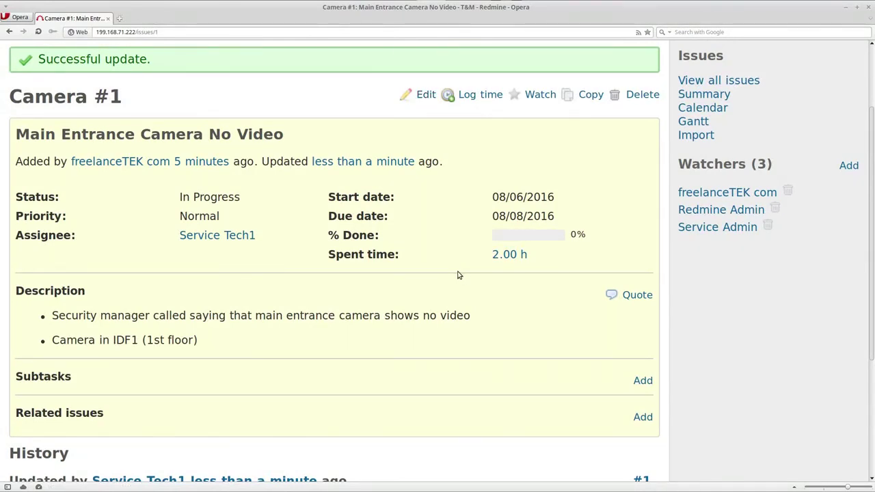
- Start a new Camera #1 update logging 1 hour of Service T&M
{"action": "left_click", "coordinate": [425, 95]}
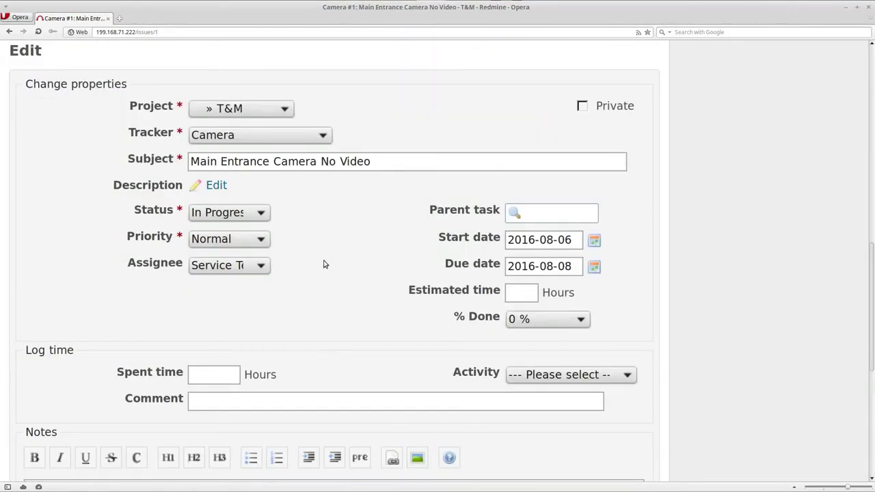
{"action": "scroll", "coordinate": [325, 266], "scroll_direction": "down", "scroll_amount": 5}
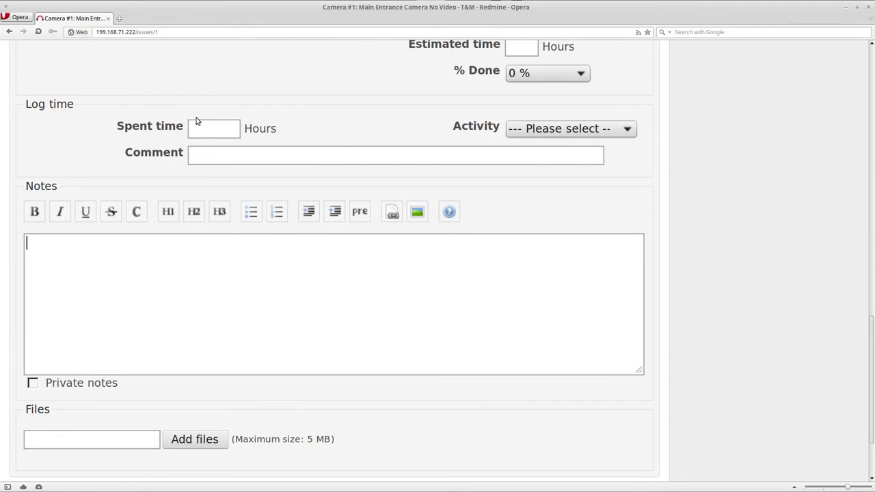
{"action": "left_click", "coordinate": [202, 132]}
{"action": "type", "text": "1"}
{"action": "left_click", "coordinate": [548, 131]}
{"action": "left_click", "coordinate": [527, 160]}
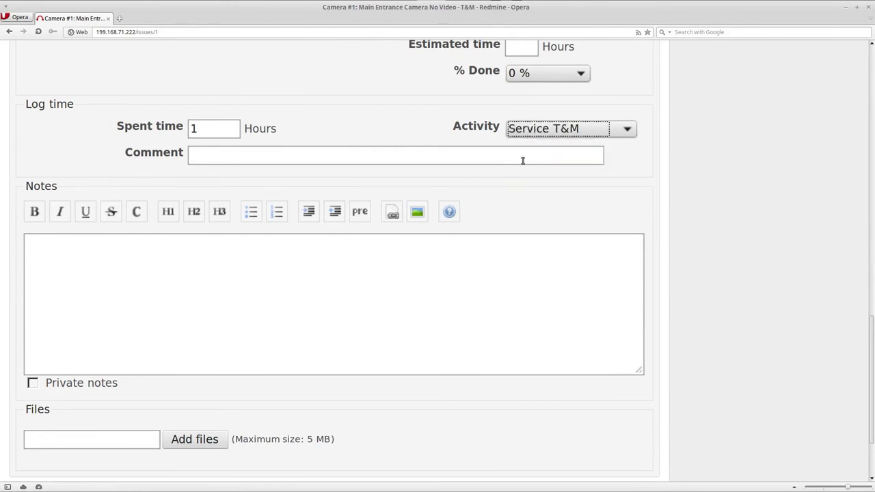
- Leave % Done at 0 % and set the status to Closed
{"action": "left_click", "coordinate": [374, 282]}
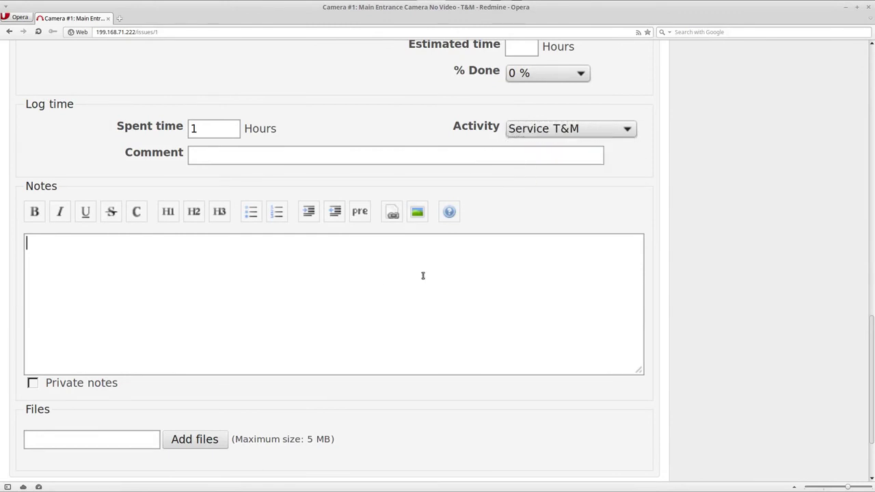
{"action": "scroll", "coordinate": [406, 276], "scroll_direction": "up", "scroll_amount": 3}
{"action": "left_click", "coordinate": [525, 220]}
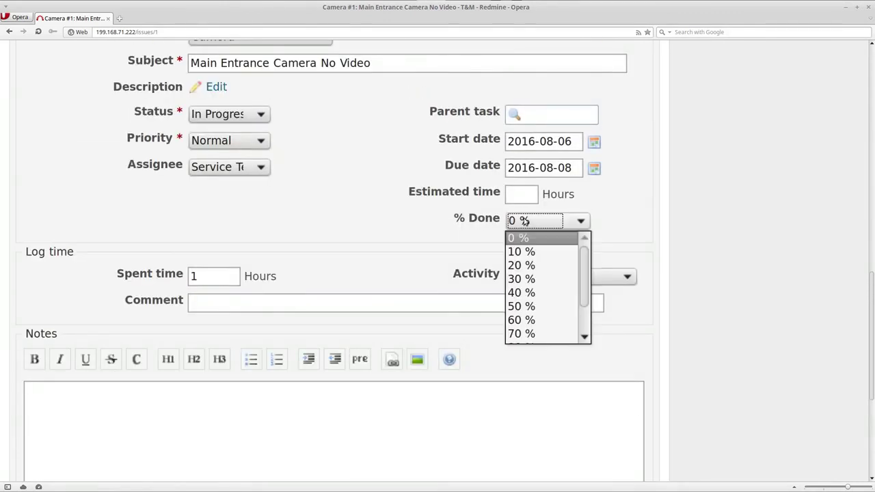
{"action": "scroll", "coordinate": [582, 294], "scroll_direction": "down", "scroll_amount": 1}
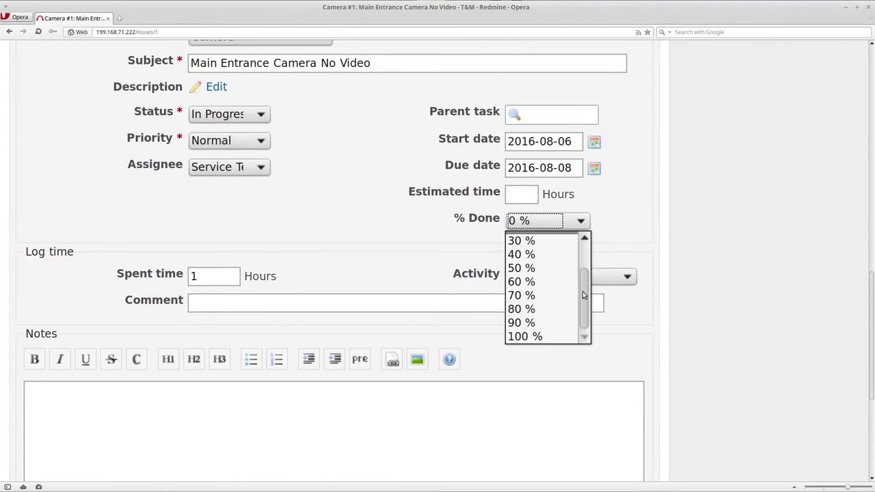
{"action": "key", "text": "Escape"}
{"action": "left_click", "coordinate": [242, 115]}
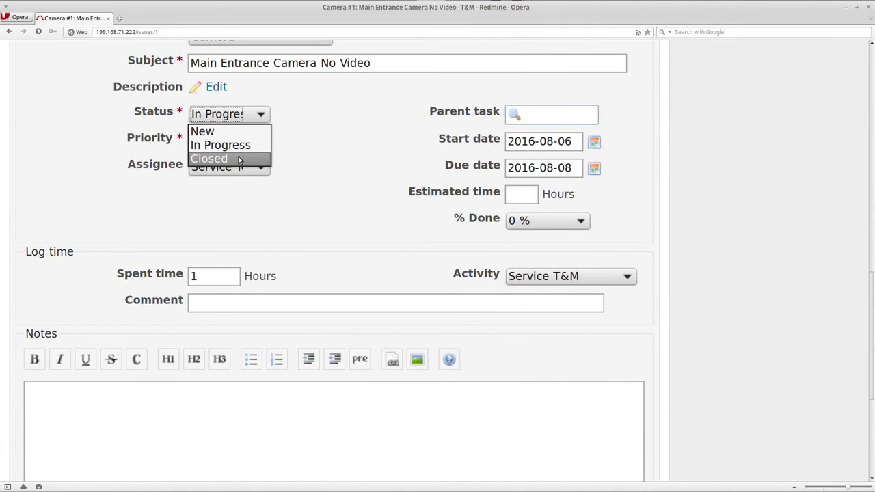
{"action": "left_click", "coordinate": [239, 158]}
{"action": "scroll", "coordinate": [349, 227], "scroll_direction": "down", "scroll_amount": 1}
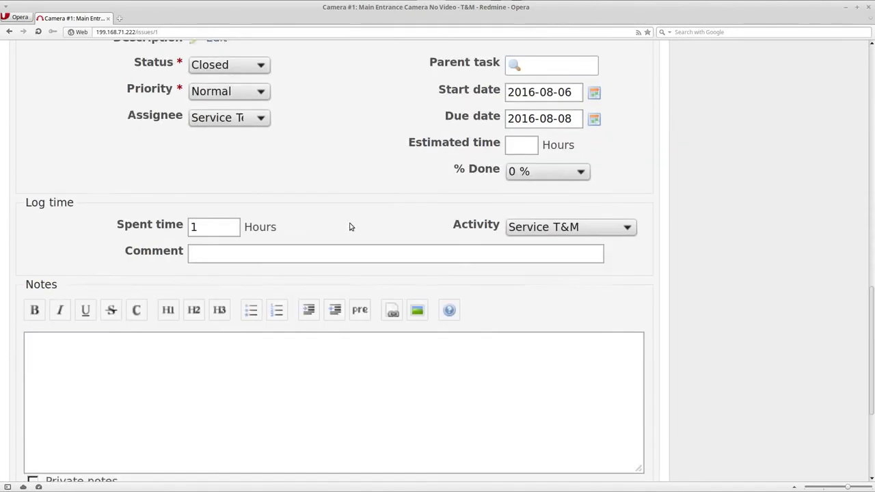
- Write the bulleted note 'Replaced camera and video was OK' and submit the update
{"action": "scroll", "coordinate": [349, 227], "scroll_direction": "down", "scroll_amount": 2}
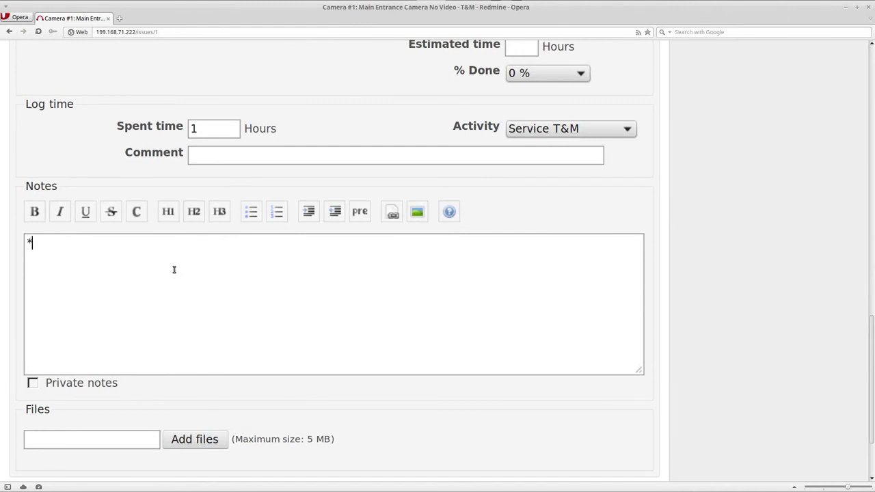
{"action": "type", "text": "Replaced camera"}
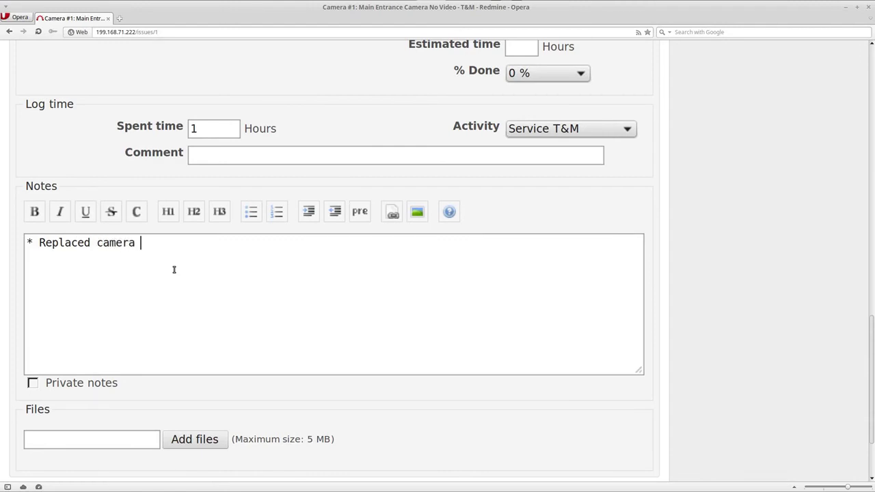
{"action": "type", "text": " and video was OK"}
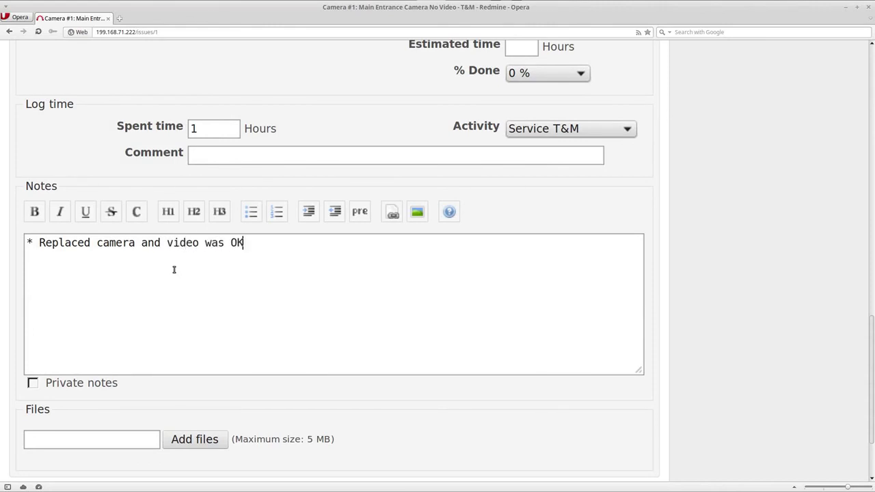
{"action": "scroll", "coordinate": [172, 268], "scroll_direction": "down", "scroll_amount": 3}
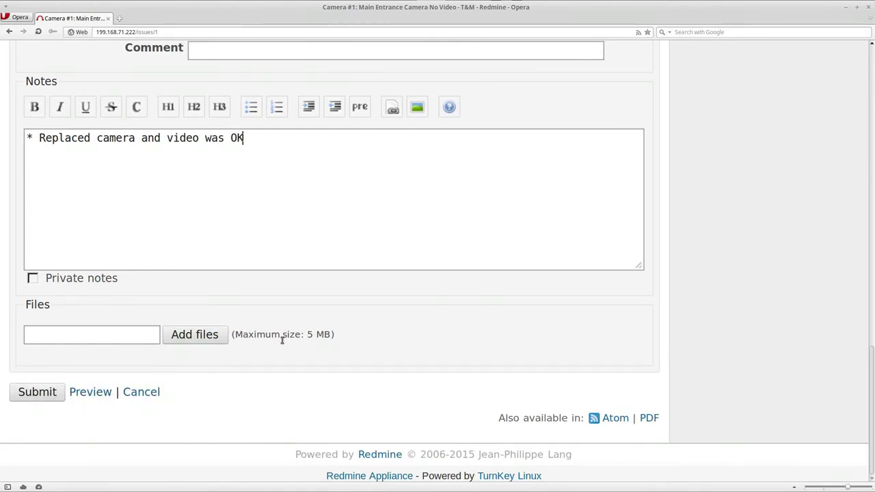
{"action": "left_click", "coordinate": [65, 391]}
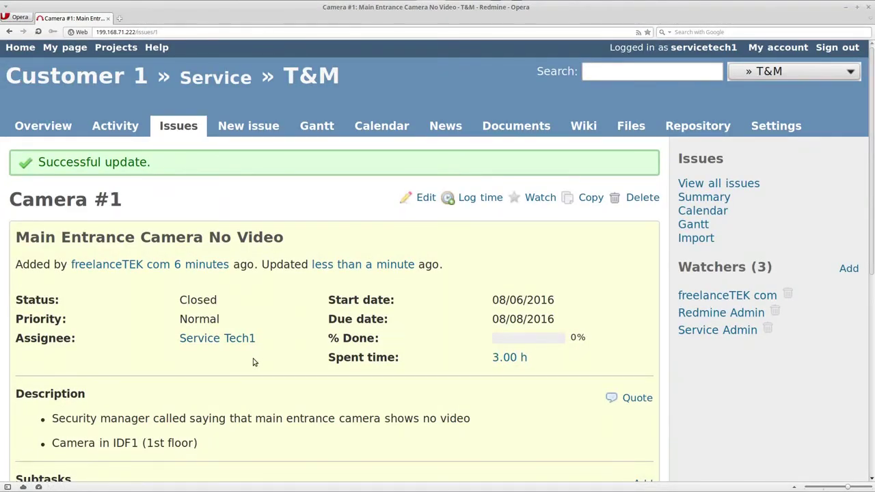
- Confirm Camera #1 now shows Closed with 3.00 h spent time
{"action": "scroll", "coordinate": [253, 362], "scroll_direction": "down", "scroll_amount": 5}
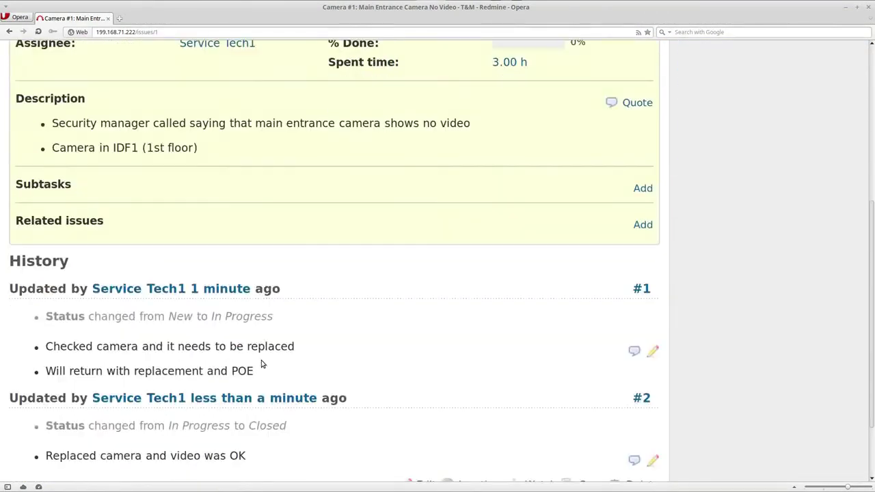
{"action": "scroll", "coordinate": [261, 364], "scroll_direction": "down", "scroll_amount": 2}
{"action": "scroll", "coordinate": [435, 355], "scroll_direction": "up", "scroll_amount": 3}
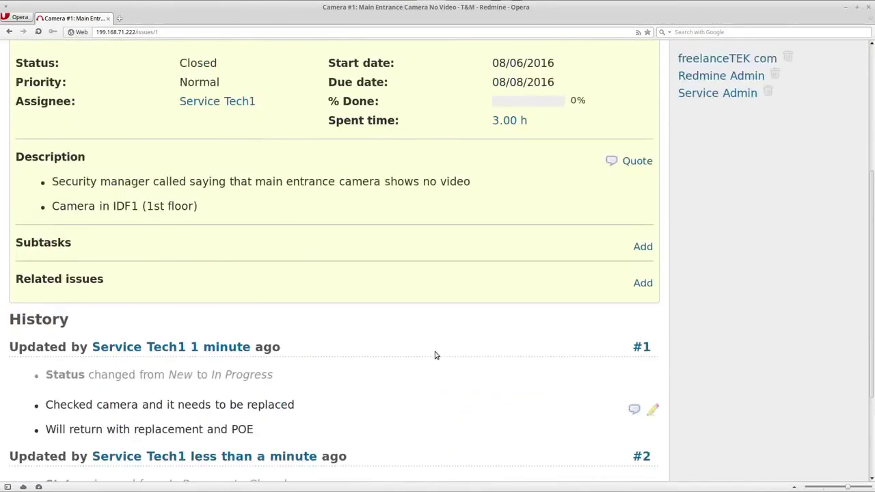
{"action": "scroll", "coordinate": [436, 356], "scroll_direction": "up", "scroll_amount": 1}
{"action": "left_click_drag", "start_coordinate": [539, 179], "coordinate": [472, 173]}
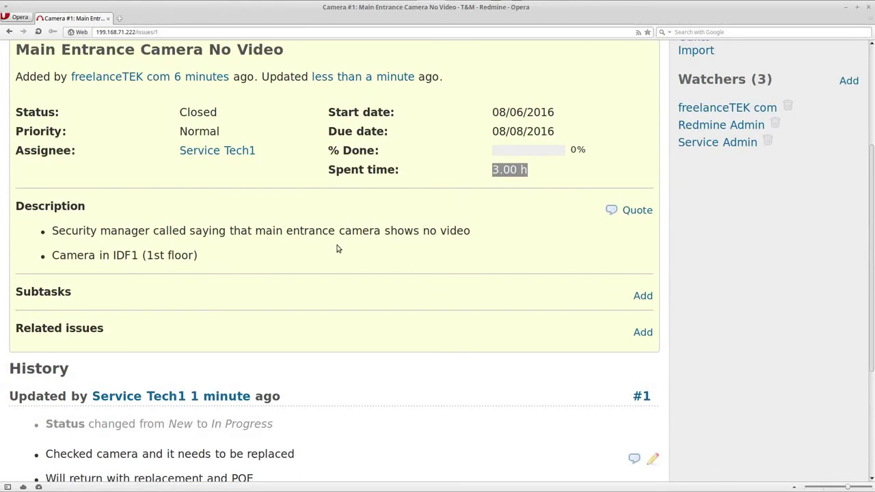
{"action": "scroll", "coordinate": [410, 288], "scroll_direction": "down", "scroll_amount": 1}
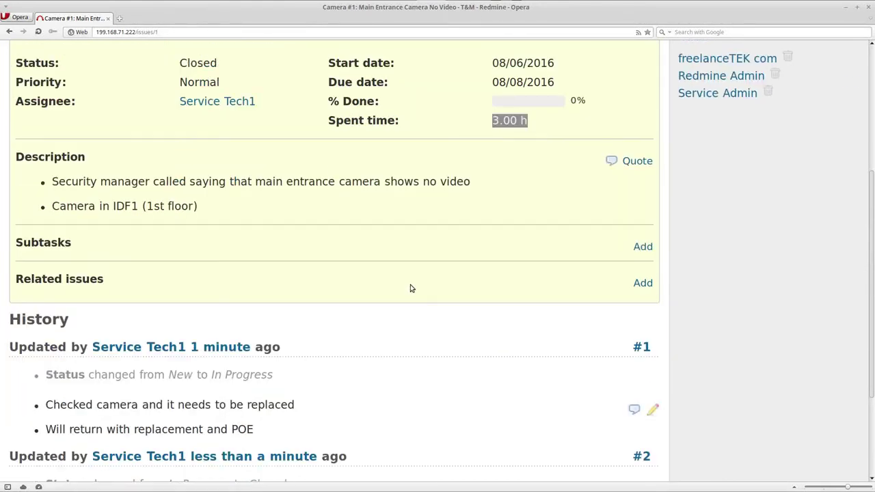
- Review the issue description and both technician updates in the History
{"action": "left_click_drag", "start_coordinate": [52, 177], "coordinate": [469, 209]}
{"action": "scroll", "coordinate": [469, 210], "scroll_direction": "up", "scroll_amount": 2}
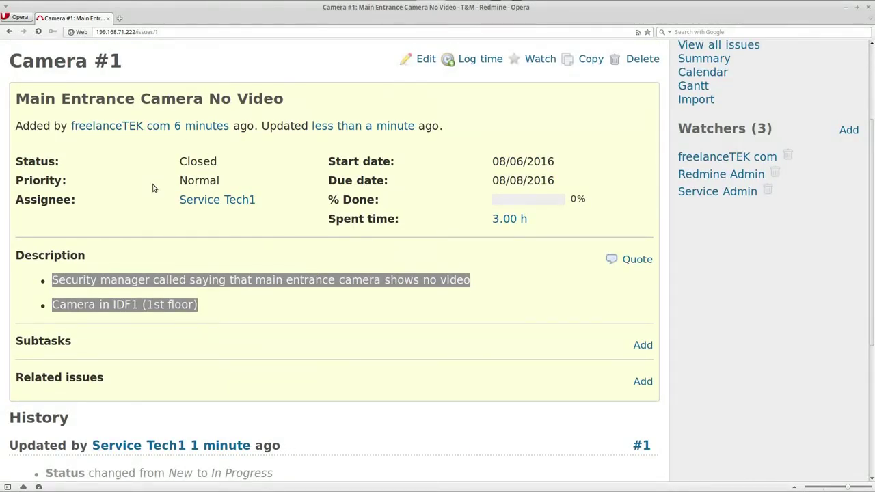
{"action": "scroll", "coordinate": [116, 266], "scroll_direction": "down", "scroll_amount": 1}
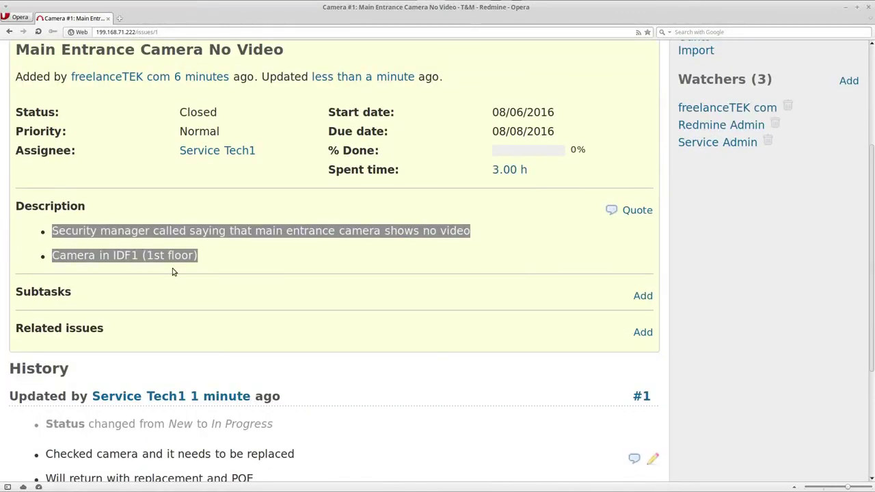
{"action": "scroll", "coordinate": [175, 273], "scroll_direction": "down", "scroll_amount": 3}
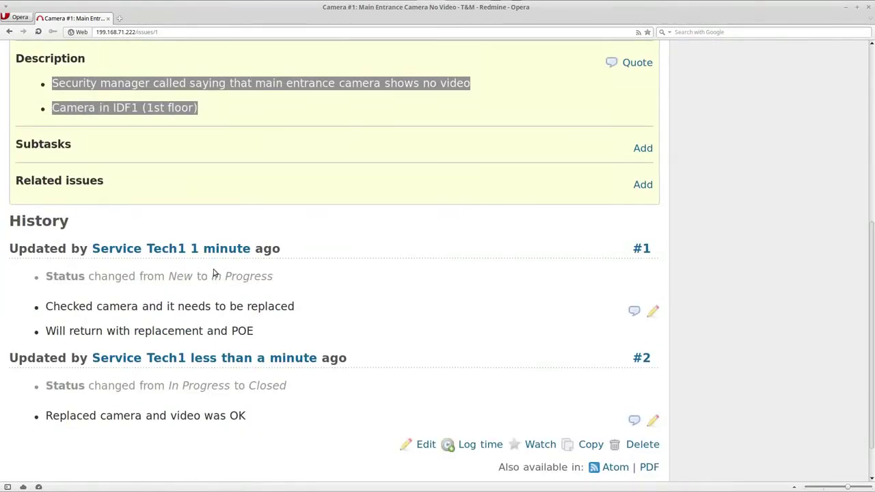
{"action": "scroll", "coordinate": [139, 275], "scroll_direction": "down", "scroll_amount": 1}
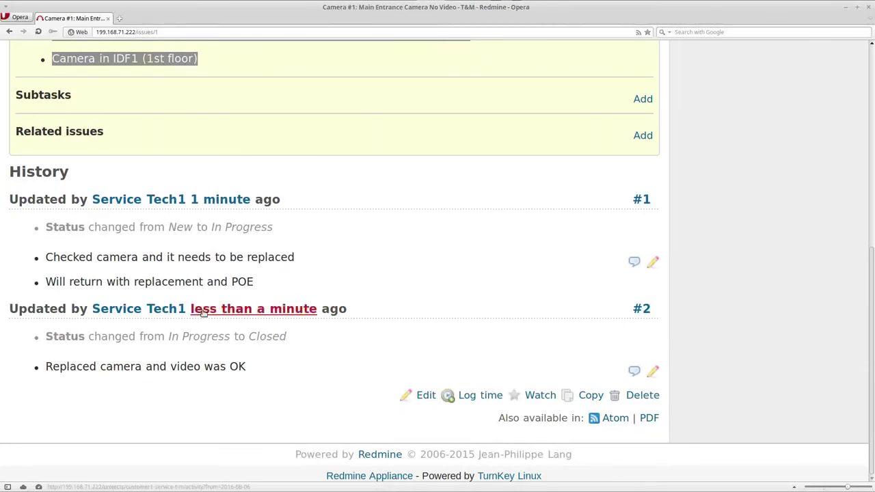
{"action": "scroll", "coordinate": [198, 308], "scroll_direction": "up", "scroll_amount": 4}
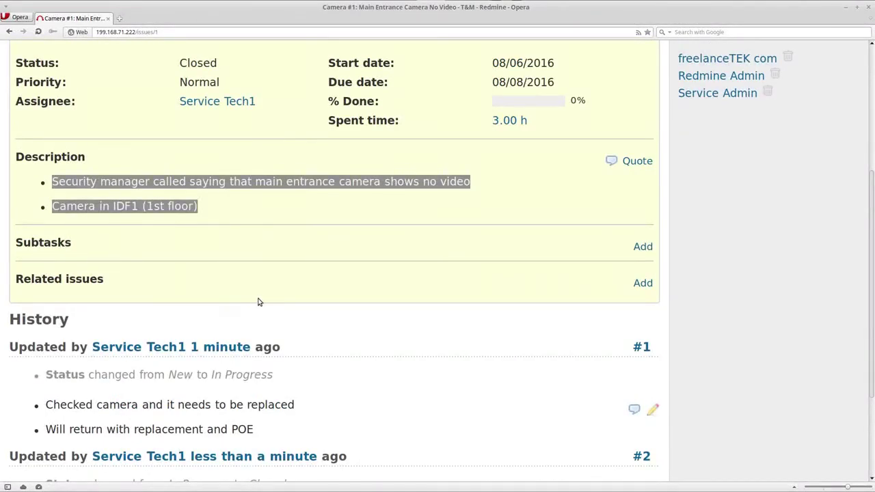
{"action": "scroll", "coordinate": [258, 302], "scroll_direction": "up", "scroll_amount": 6}
{"action": "scroll", "coordinate": [195, 239], "scroll_direction": "down", "scroll_amount": 5}
{"action": "scroll", "coordinate": [198, 240], "scroll_direction": "down", "scroll_amount": 5}
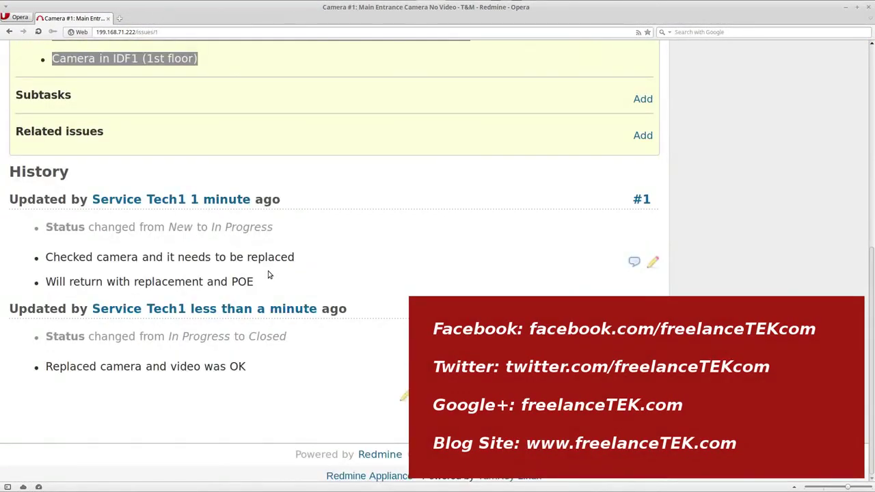